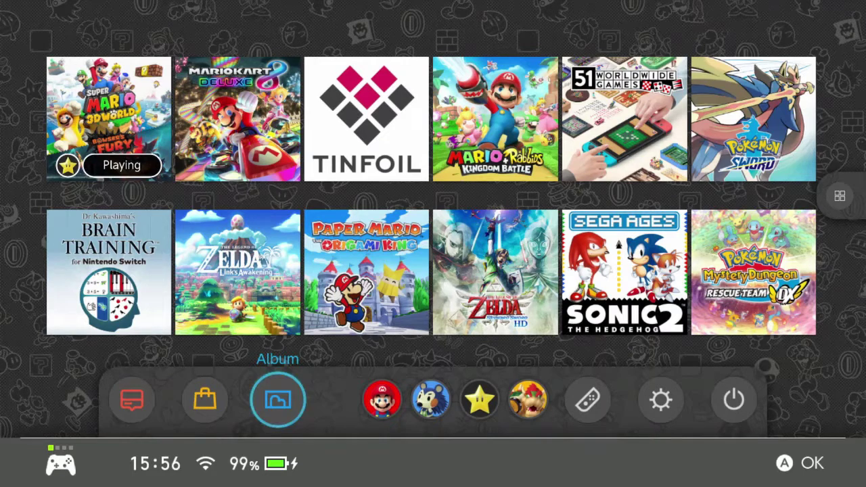
click(381, 399)
click(366, 272)
click(381, 399)
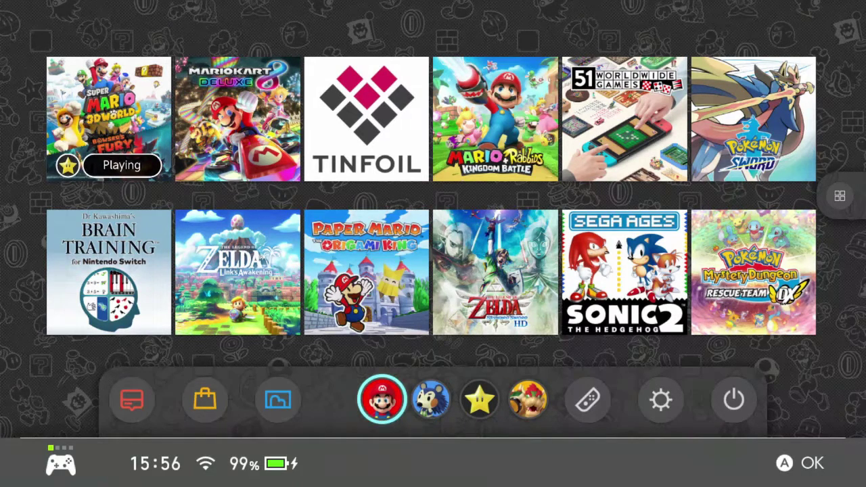
key(Up)
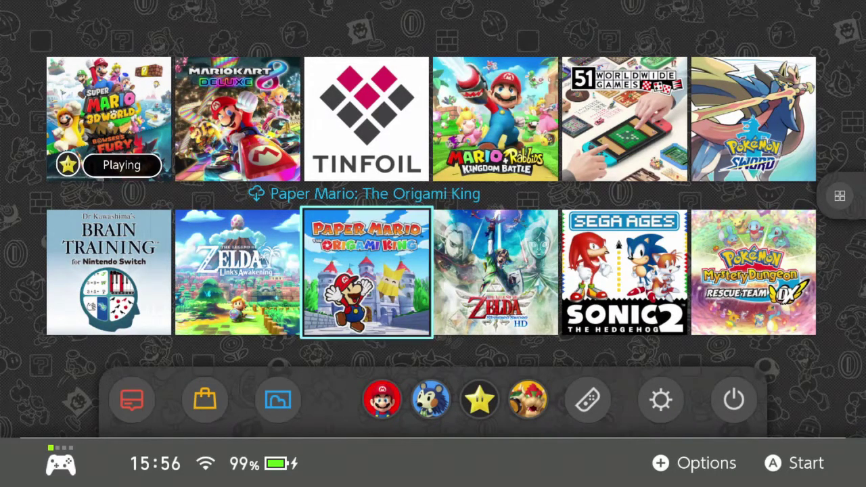
key(Right)
key(Right)
key(Right)
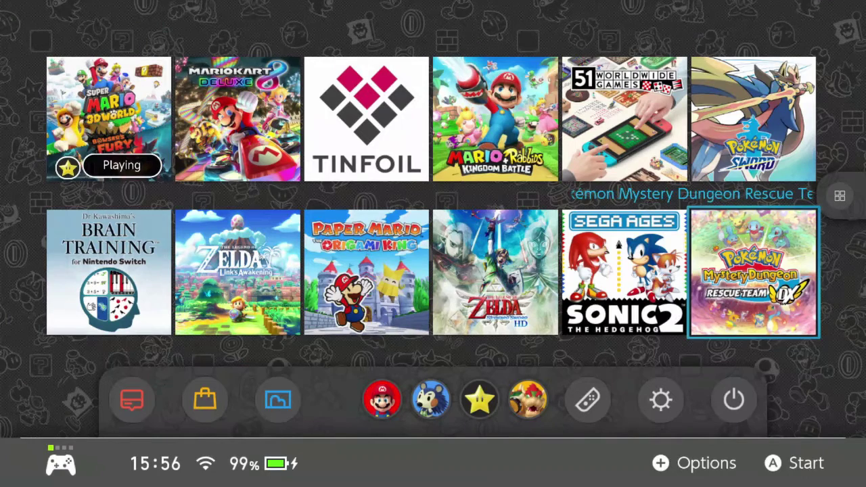
key(Right)
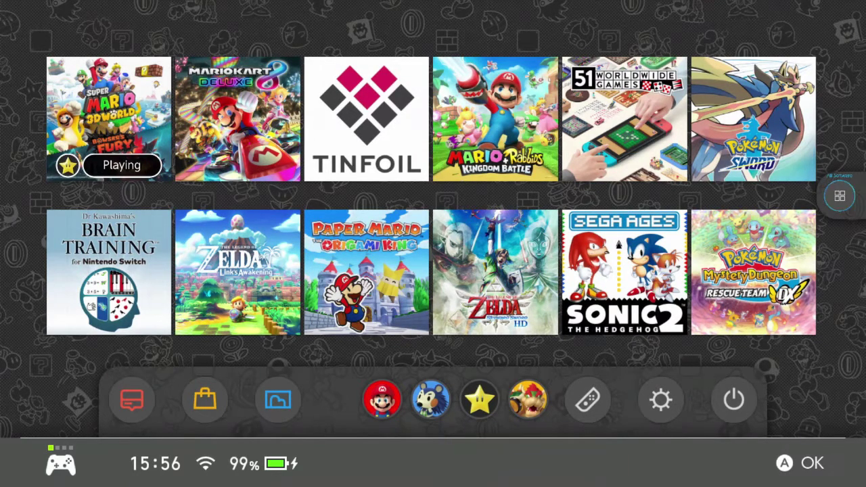
Open the homebrew menu through the Album.
key(Left)
key(Down)
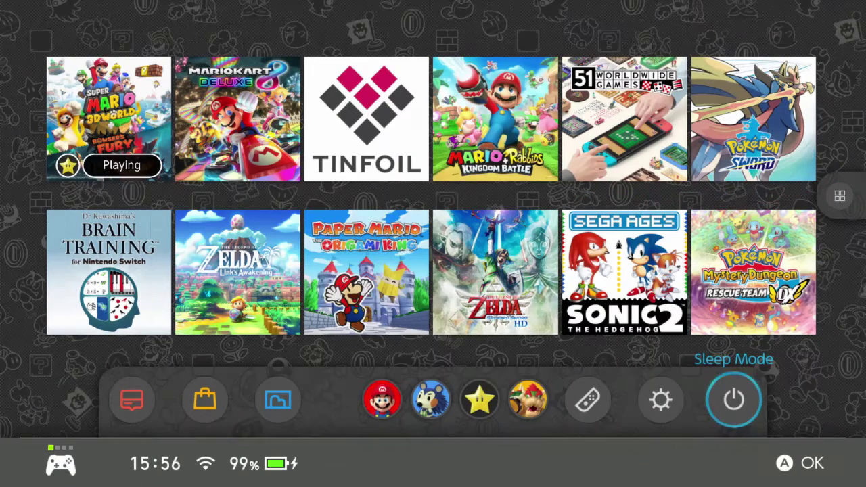
key(Left)
key(Left)
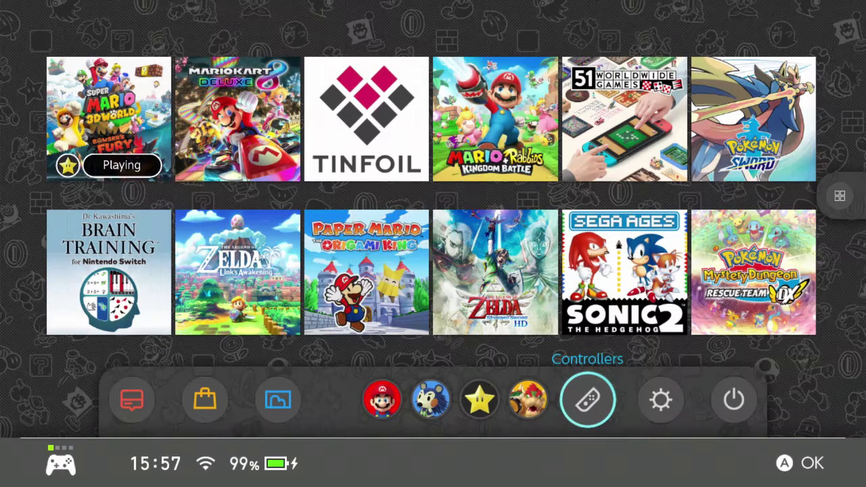
key(Left)
key(Left)
key(Left)
key(Left)
key(Left)
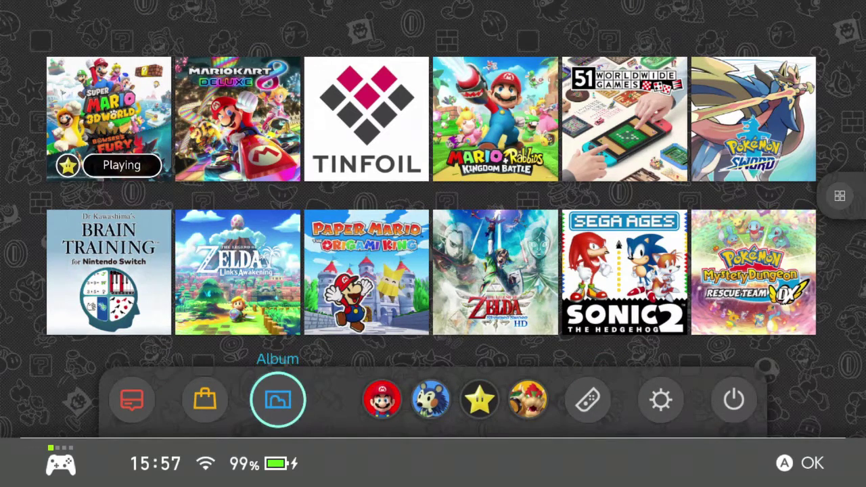
key(Left)
key(Right)
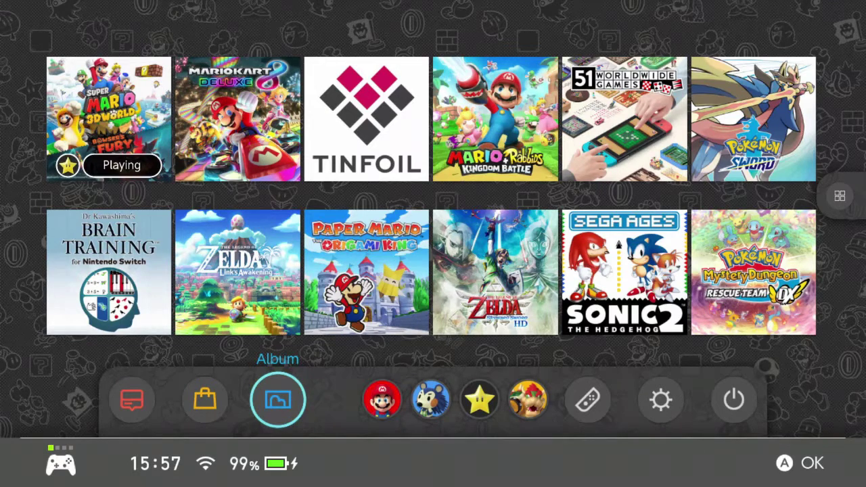
key(Return)
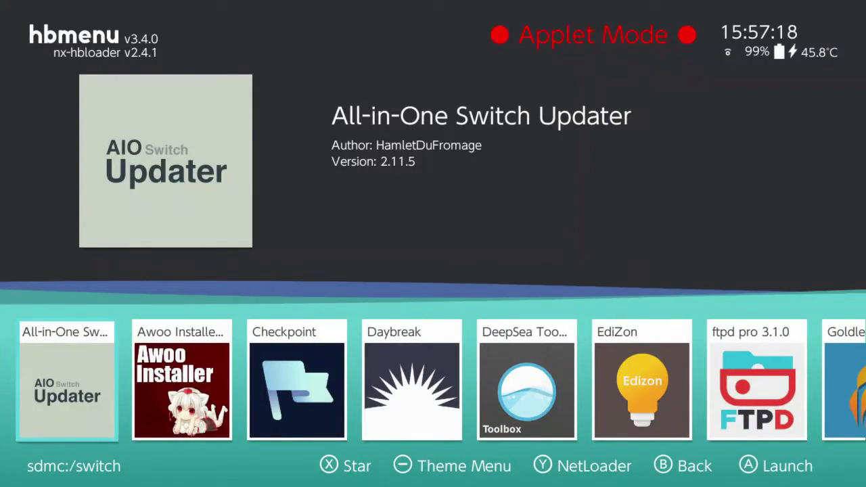
Find HB App Store among the homebrew apps and launch it.
key(Right)
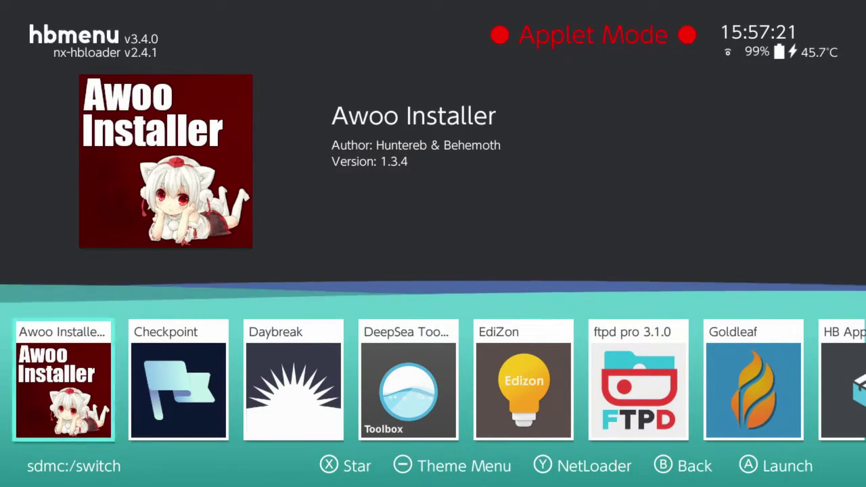
key(Left)
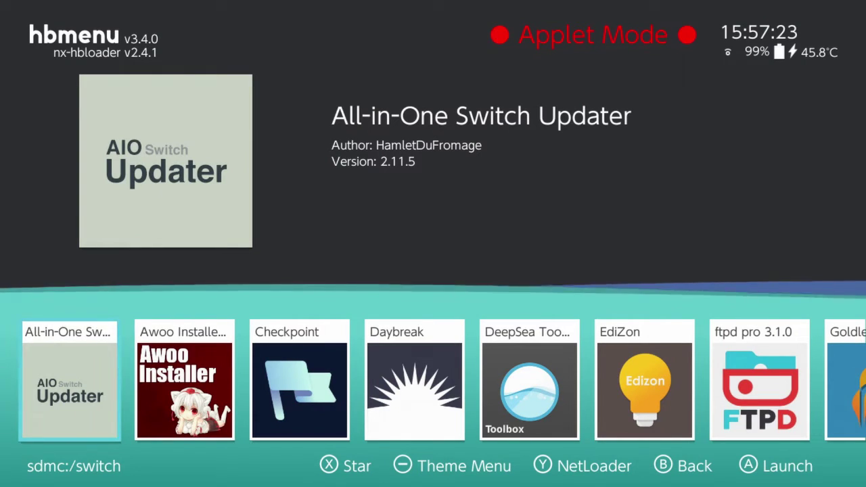
key(Right)
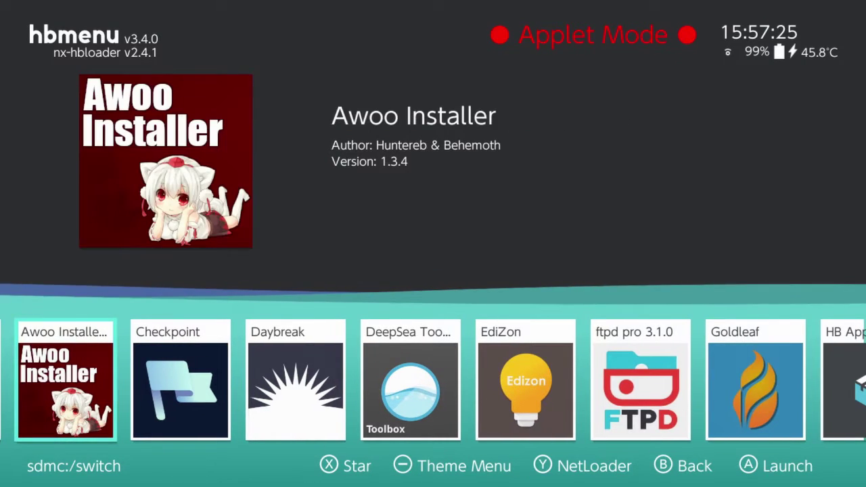
key(Right)
key(Right)
key(Right)
key(Right)
key(Right)
key(Right)
key(Right)
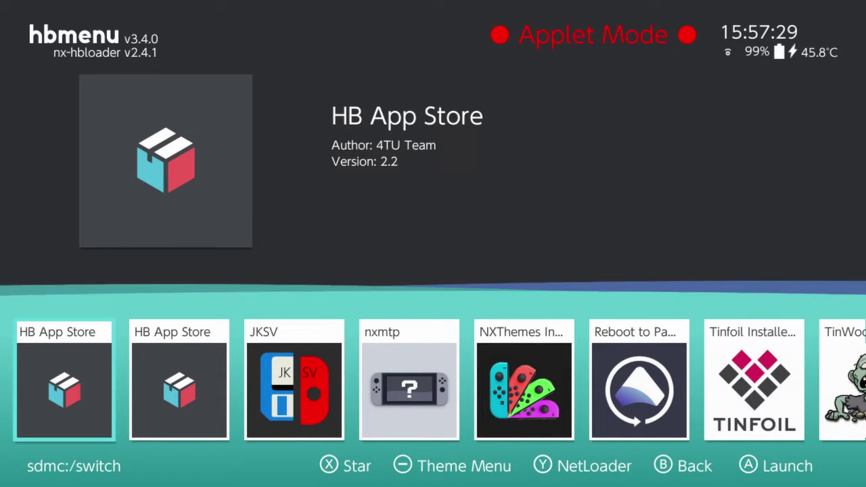
key(Left)
key(Right)
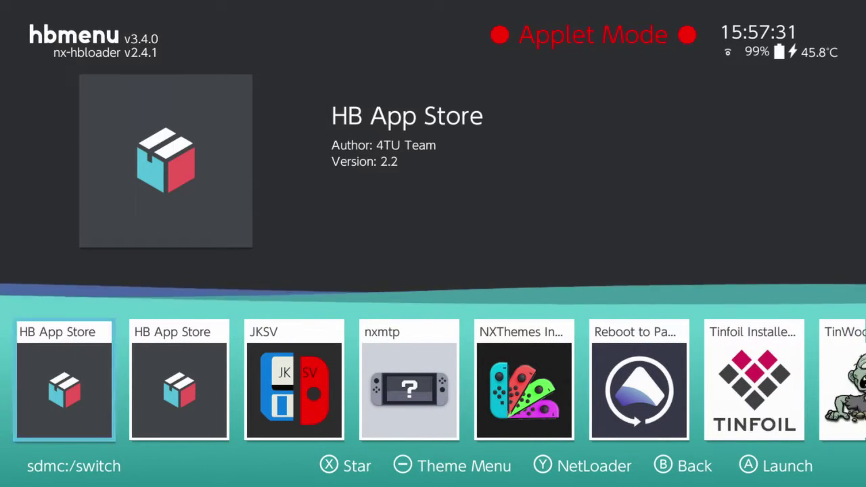
key(Right)
key(Return)
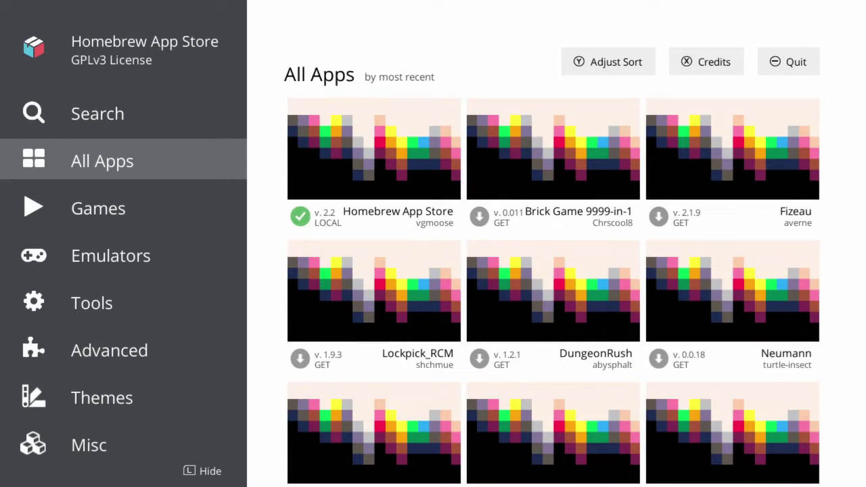
Switch the store to the Tools category and open the NXThemes Installer details page.
key(Right)
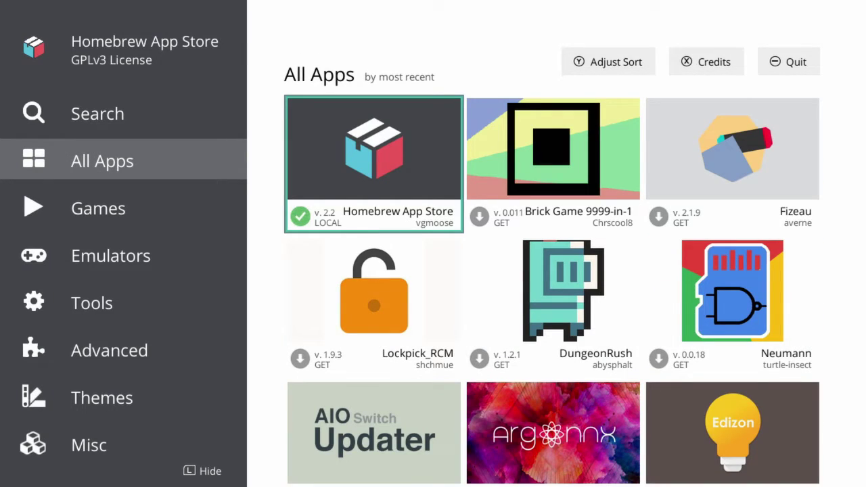
key(Left)
key(Down)
key(Down)
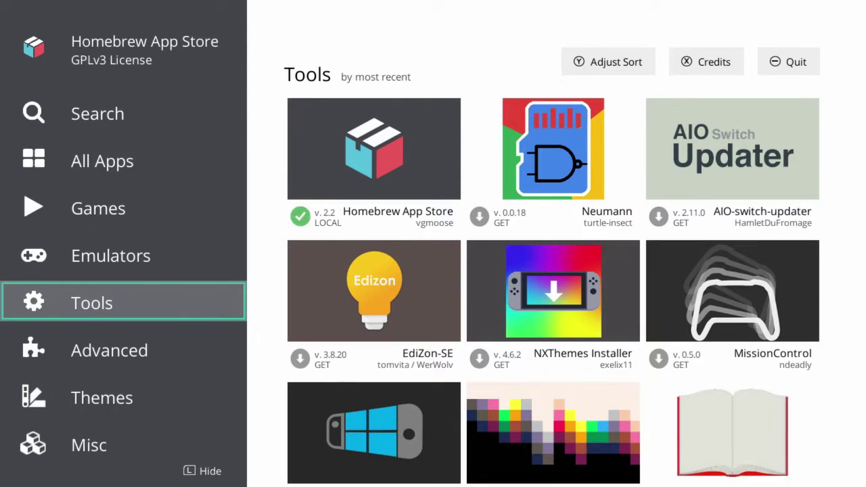
key(Right)
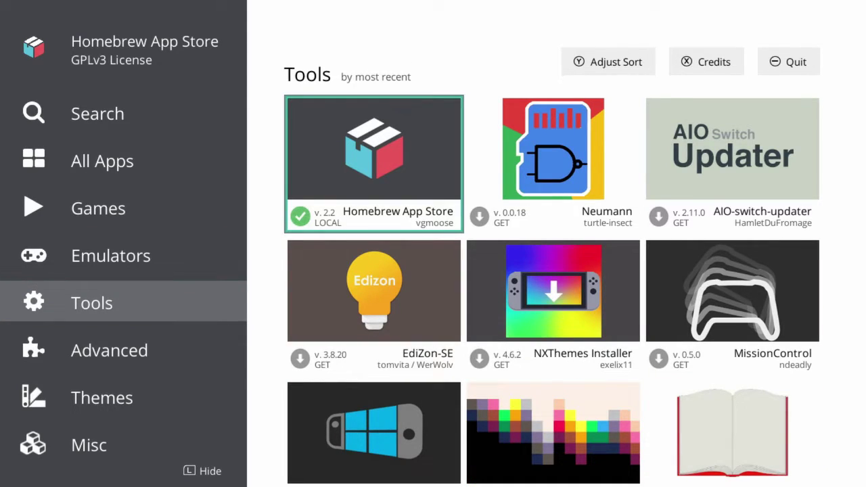
key(Right)
key(Down)
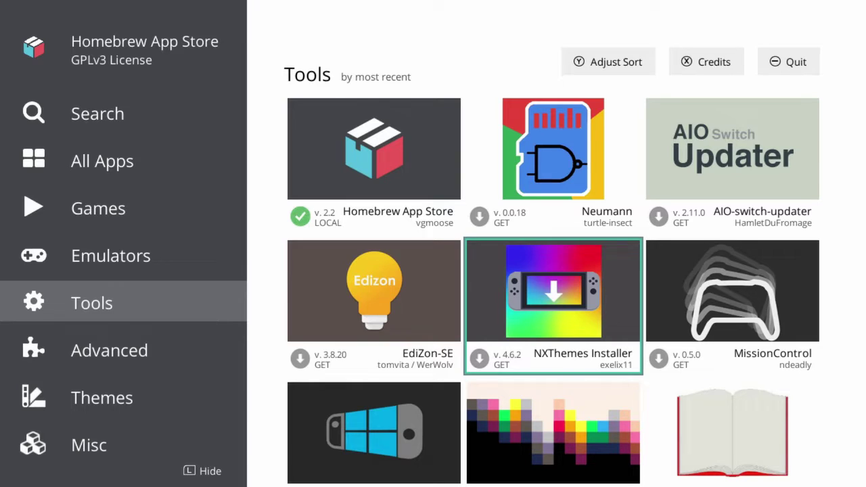
key(Return)
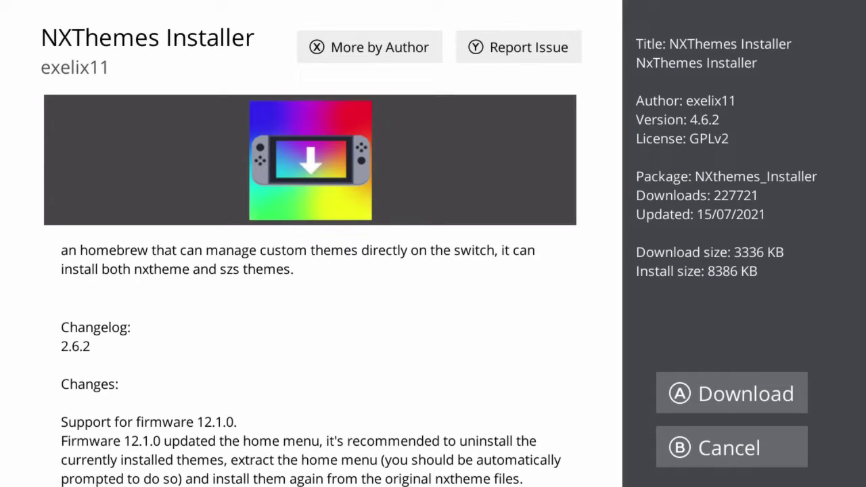
Read through the description and changelog of NXThemes Installer.
key(Down)
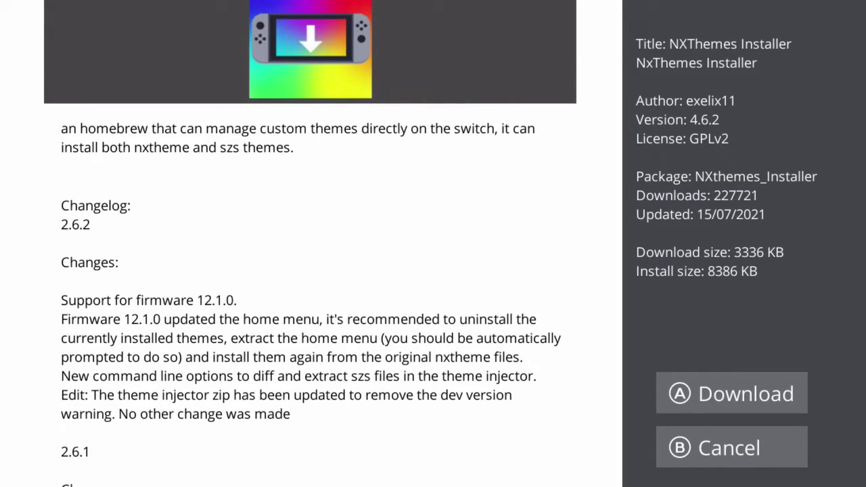
key(Down)
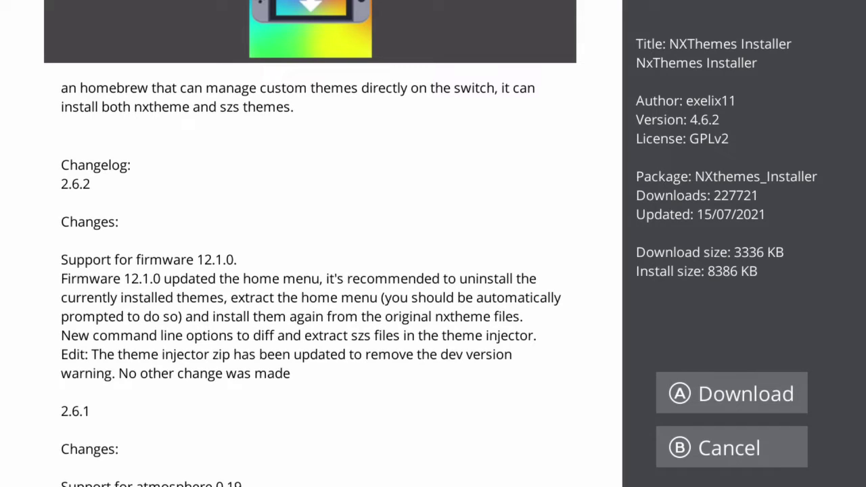
key(Down)
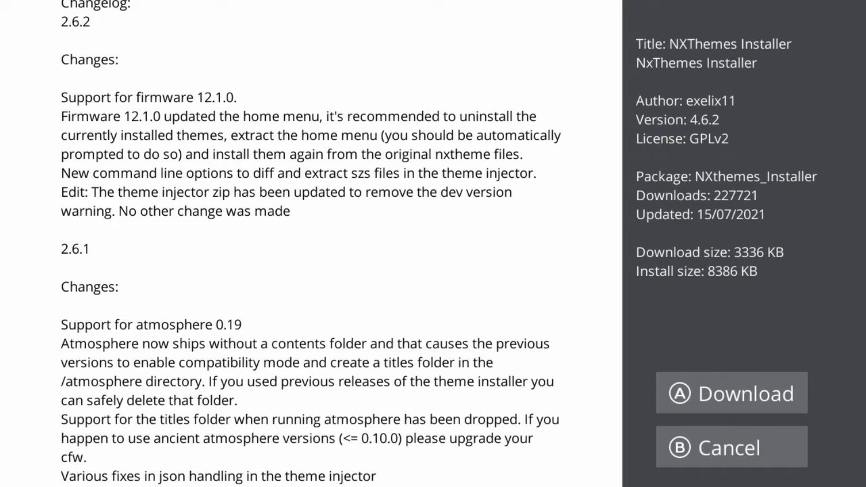
key(Down)
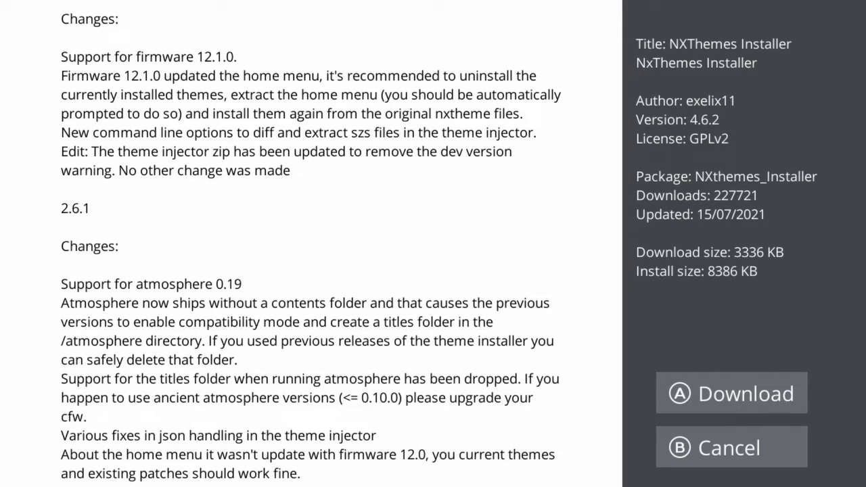
key(Up)
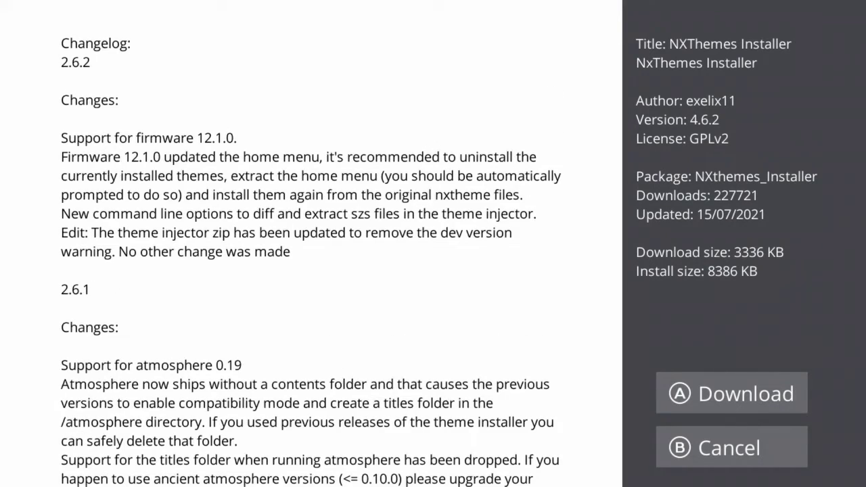
key(Up)
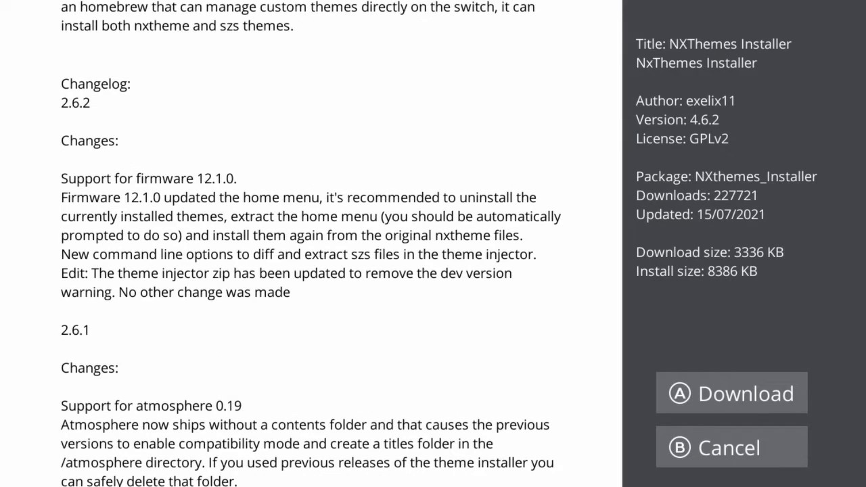
key(Up)
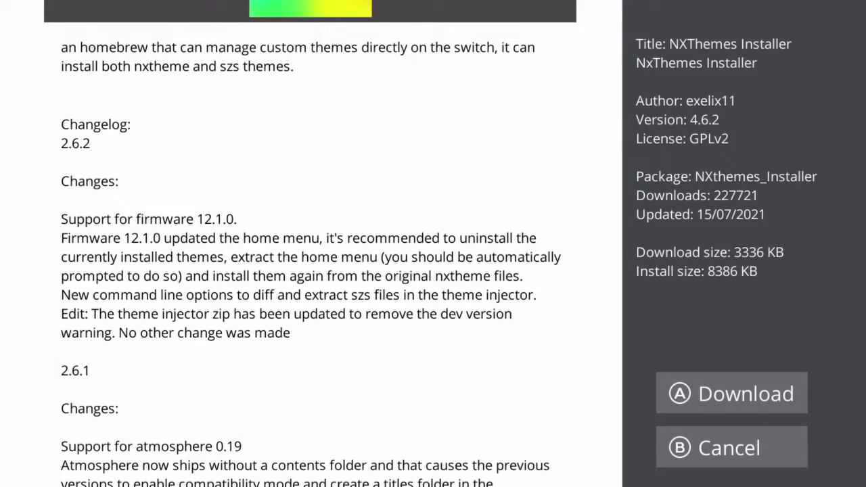
key(Up)
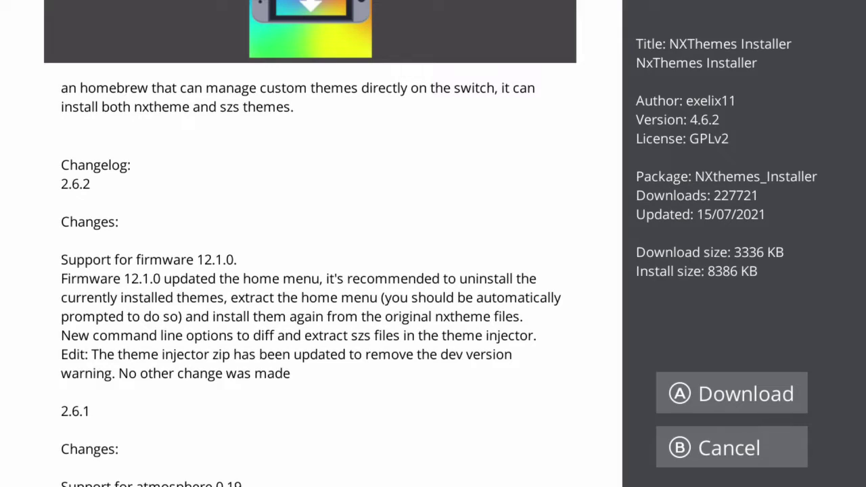
Download NXThemes Installer and quit the store to return to the homebrew menu.
key(a)
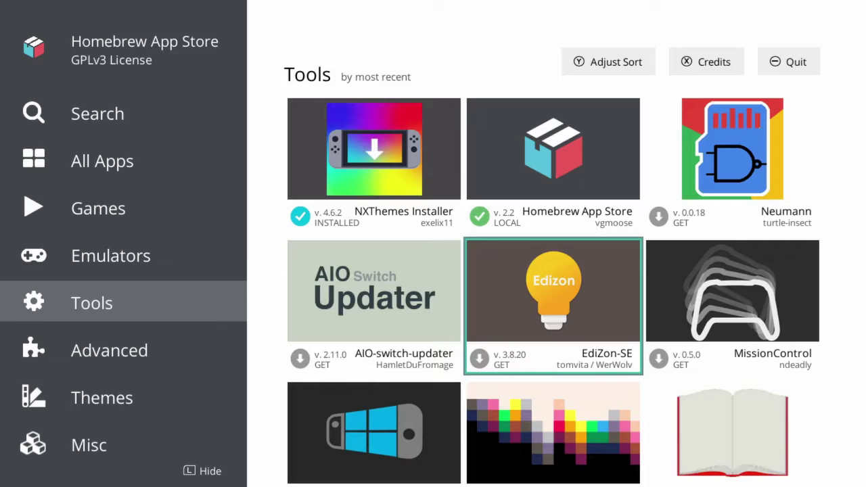
key(Home)
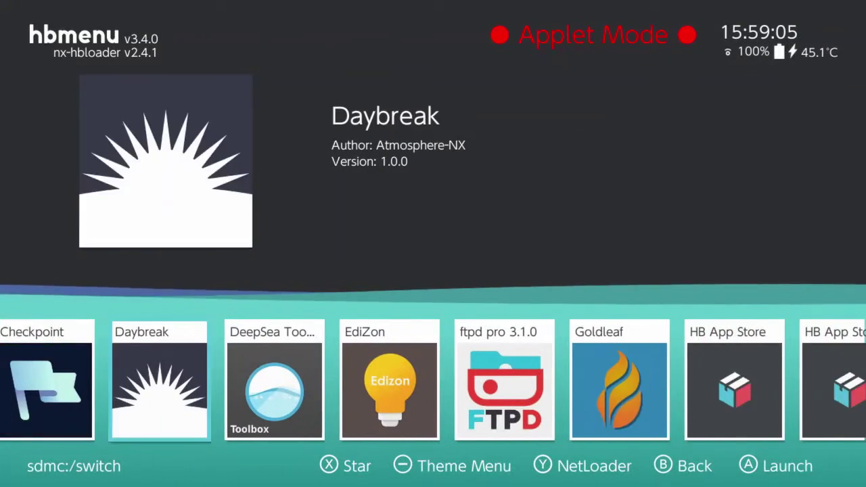
Find NXThemes Installer among the homebrew apps and launch it.
key(Right)
key(Right)
key(Right)
key(Right)
key(Right)
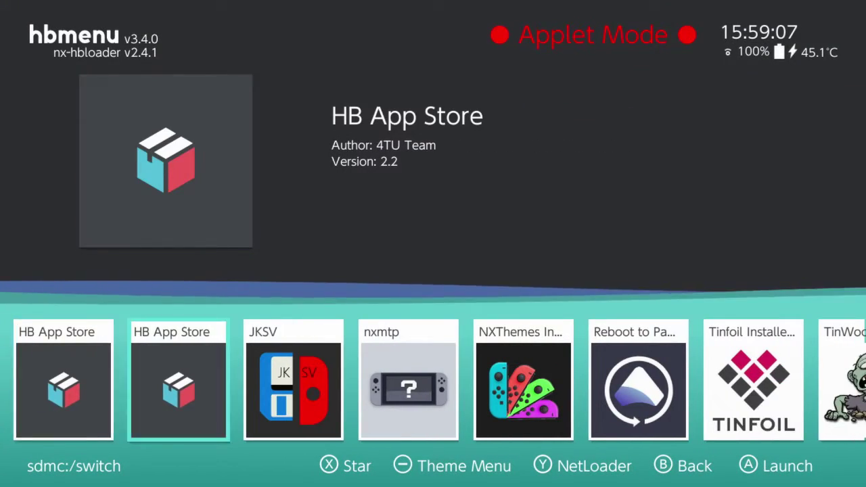
key(Right)
key(Right)
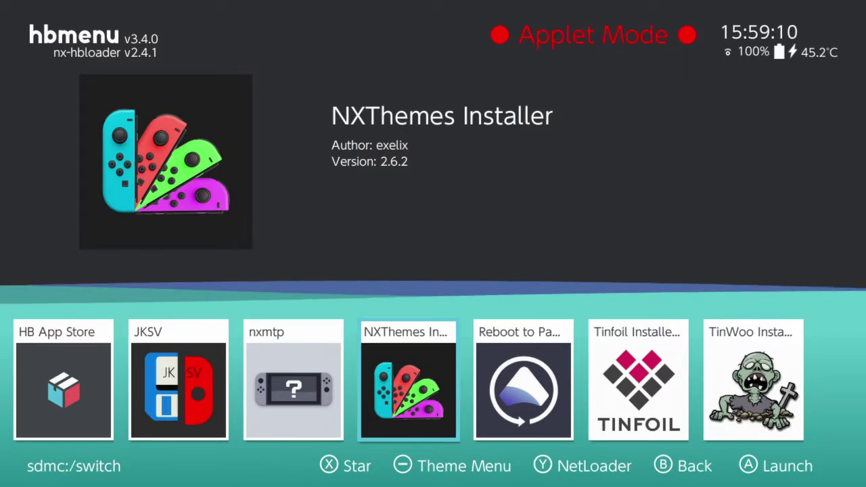
key(Return)
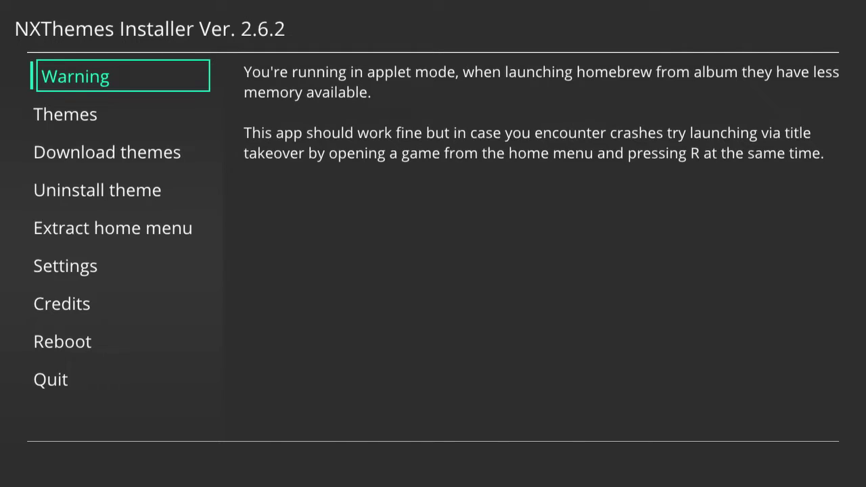
Examine the Warning, Themes and Download themes pages of NXThemes Installer.
key(Down)
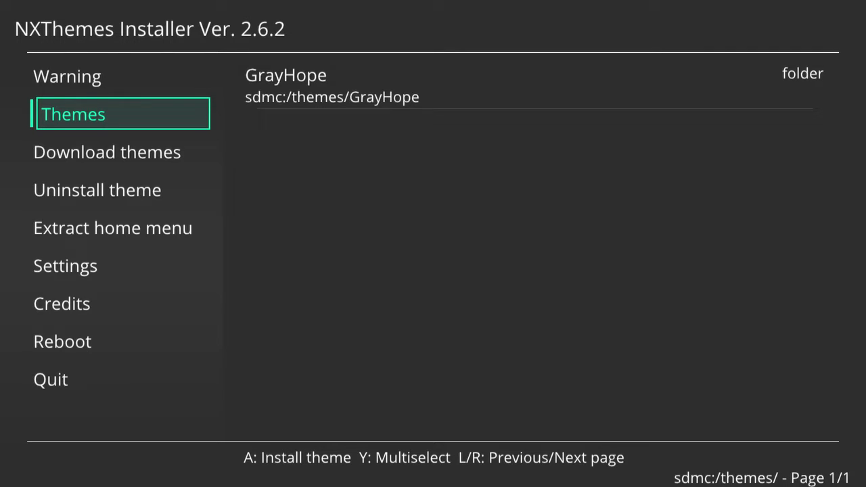
key(Down)
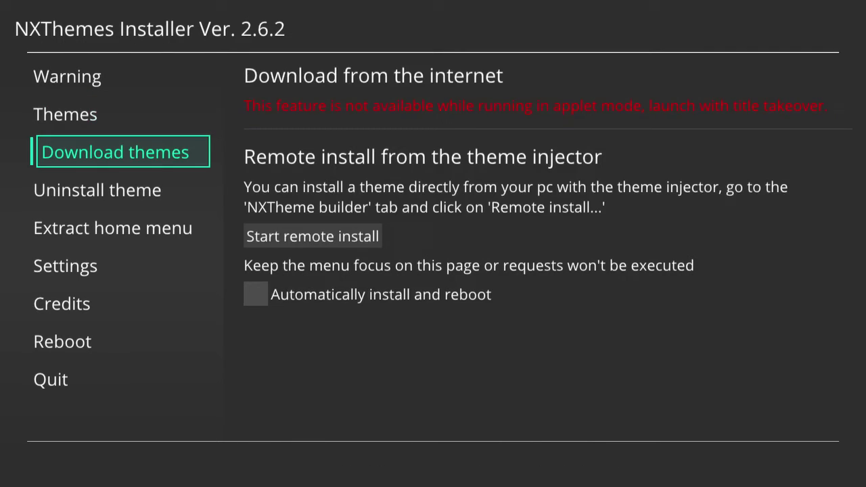
key(Up)
key(Up)
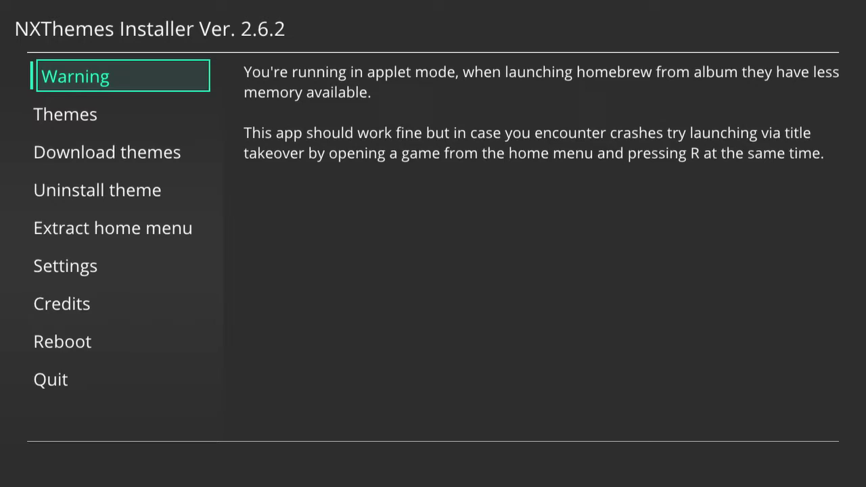
key(Down)
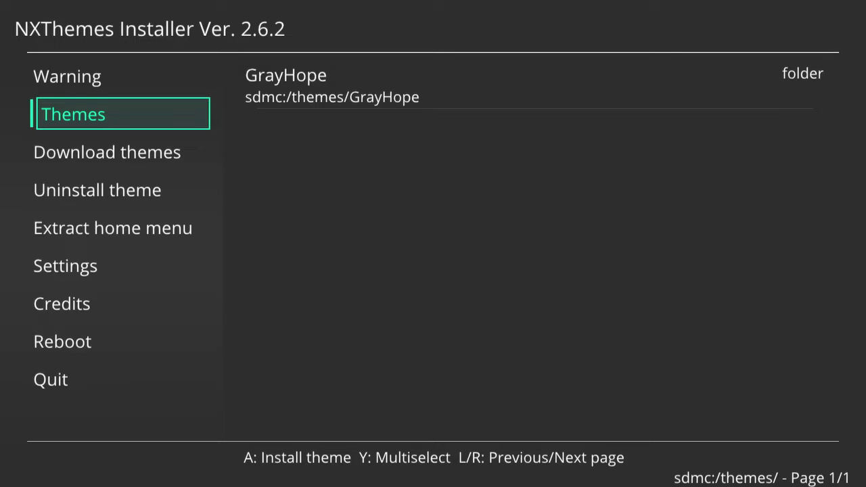
key(Down)
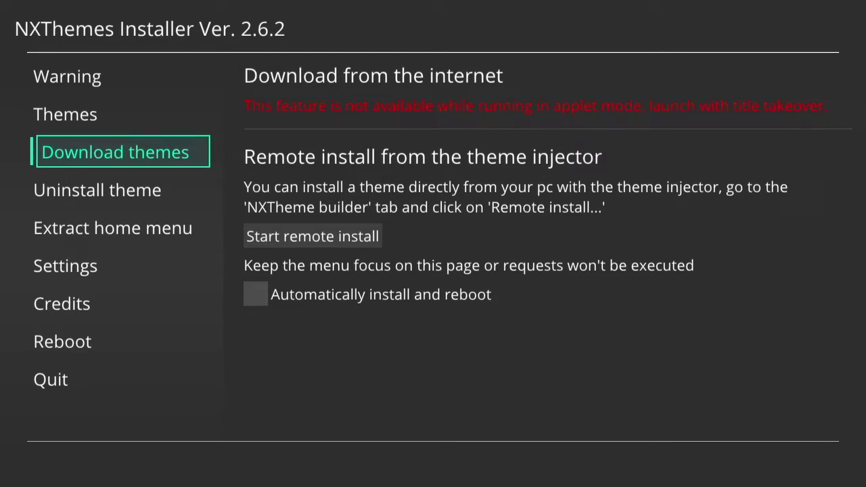
Look through the Uninstall theme, Extract home menu, Settings and Reboot pages of the installer.
key(Down)
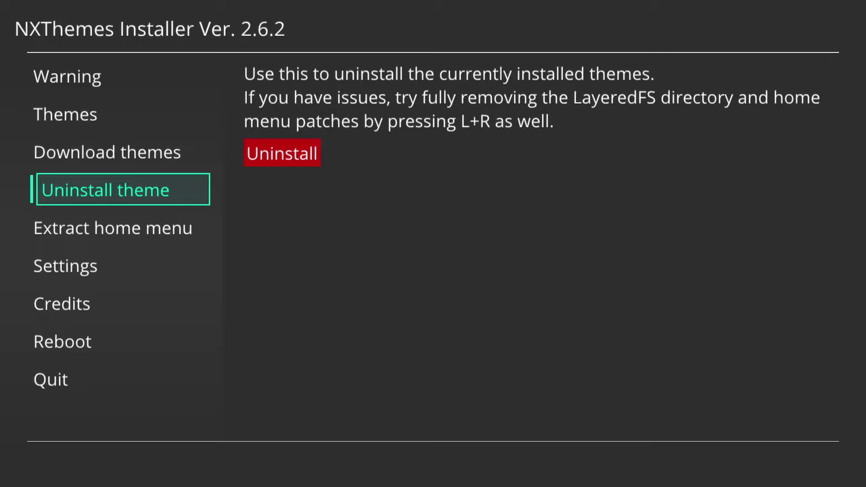
key(Right)
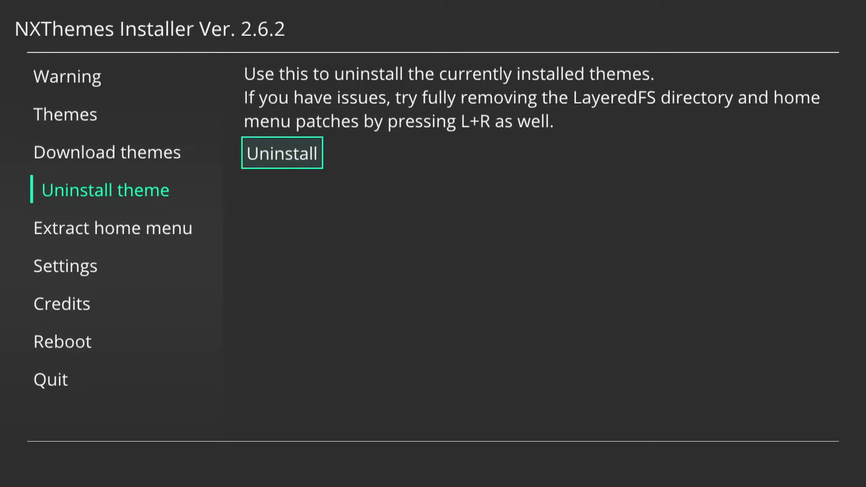
key(Left)
key(Down)
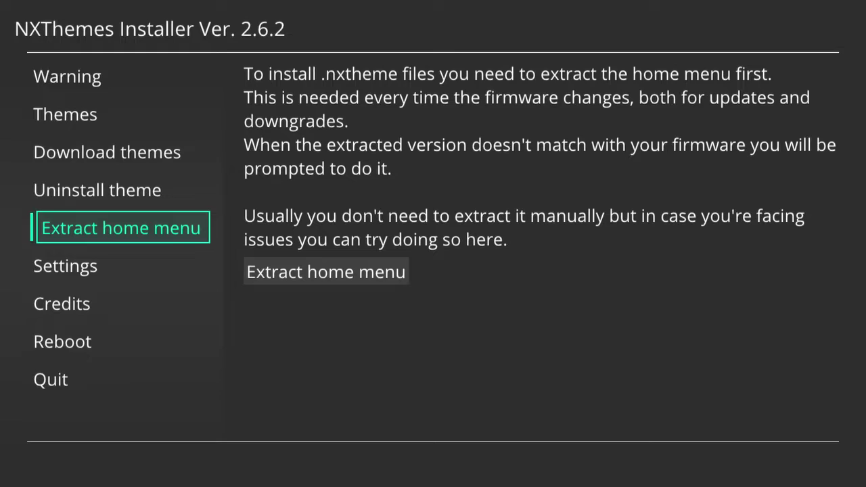
key(Down)
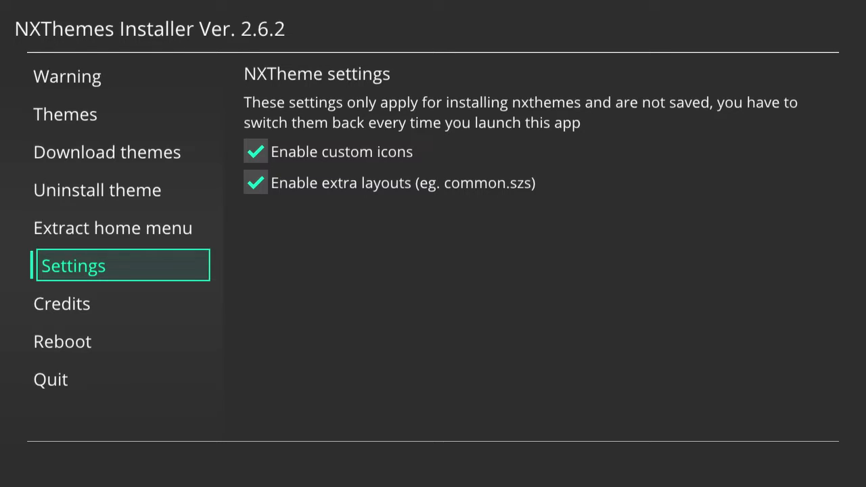
key(Down)
key(Down)
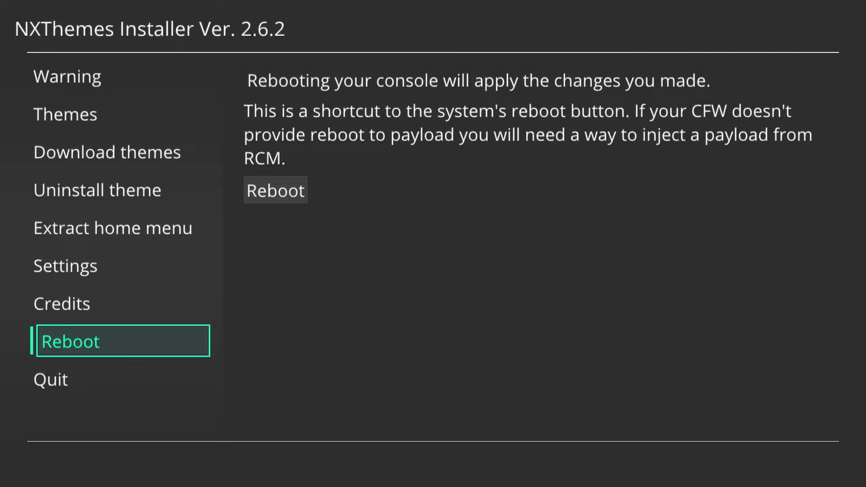
Go back up to the Themes page and view the theme folders on the SD card.
key(Up)
key(Up)
key(Up)
key(Up)
key(Up)
key(Up)
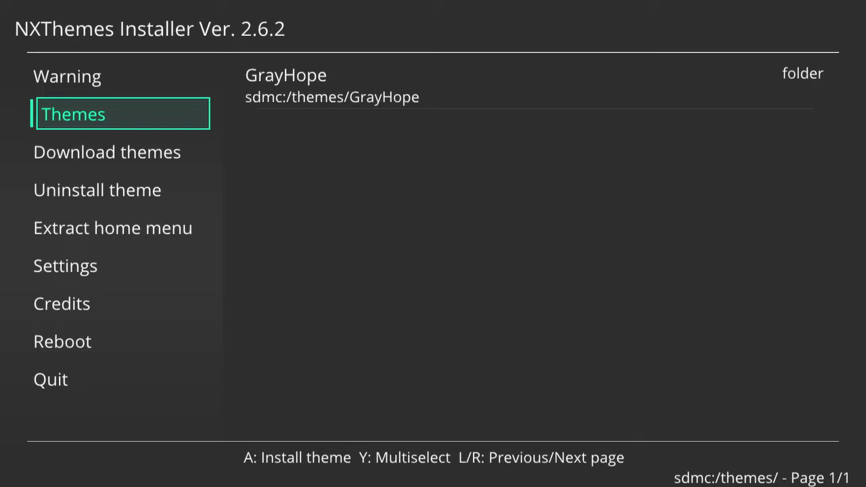
key(Down)
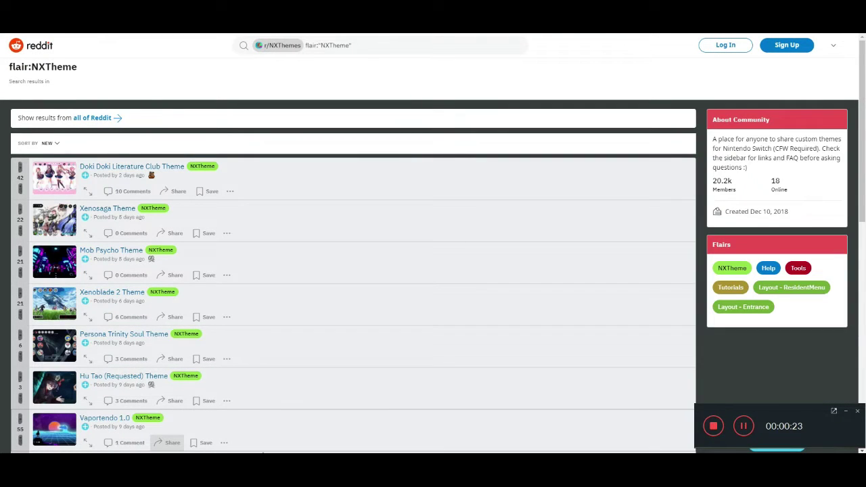
Switch to the r/NXThemes search results on Reddit and browse the newest posts with the NXTheme flair.
scroll(322, 330, down, 1)
scroll(323, 330, down, 1)
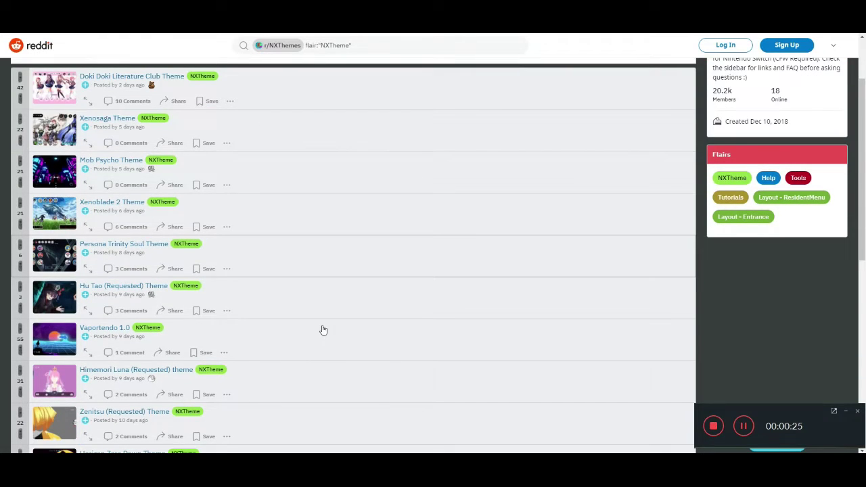
scroll(267, 298, down, 3)
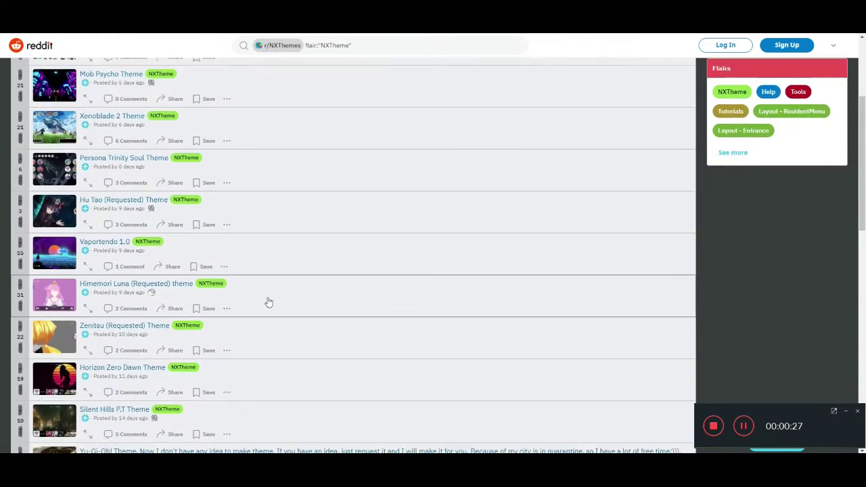
scroll(269, 302, down, 4)
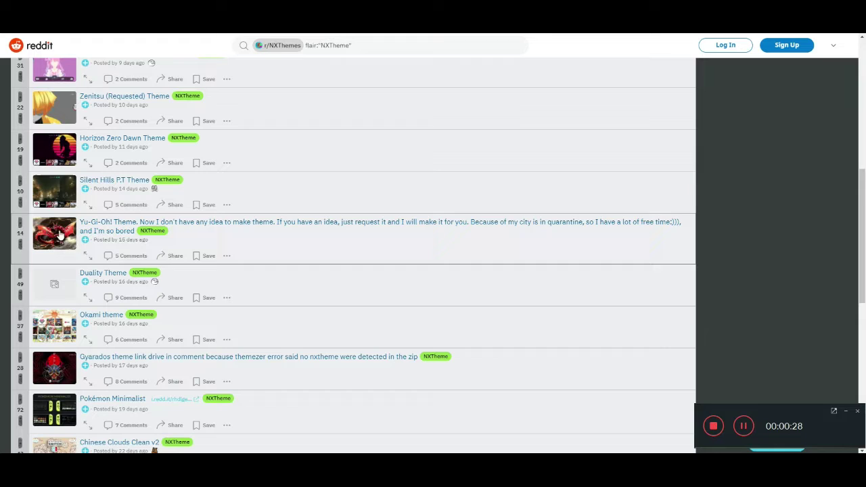
scroll(63, 318, down, 3)
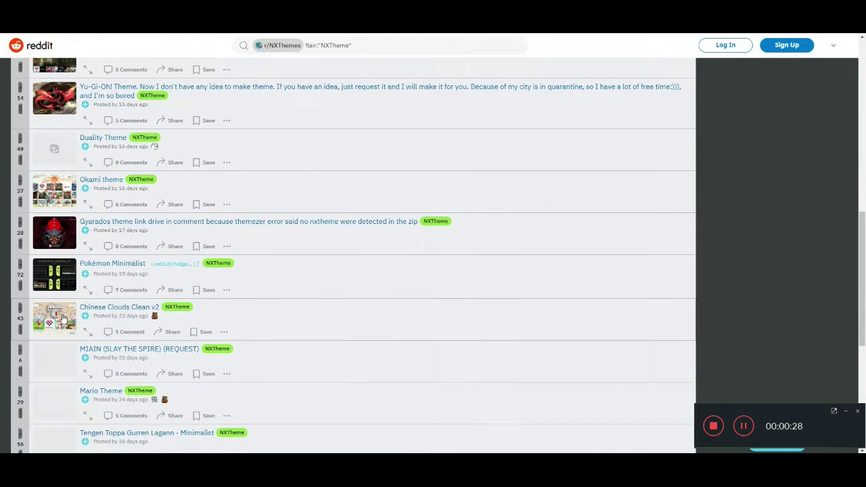
scroll(63, 317, down, 2)
scroll(489, 344, up, 12)
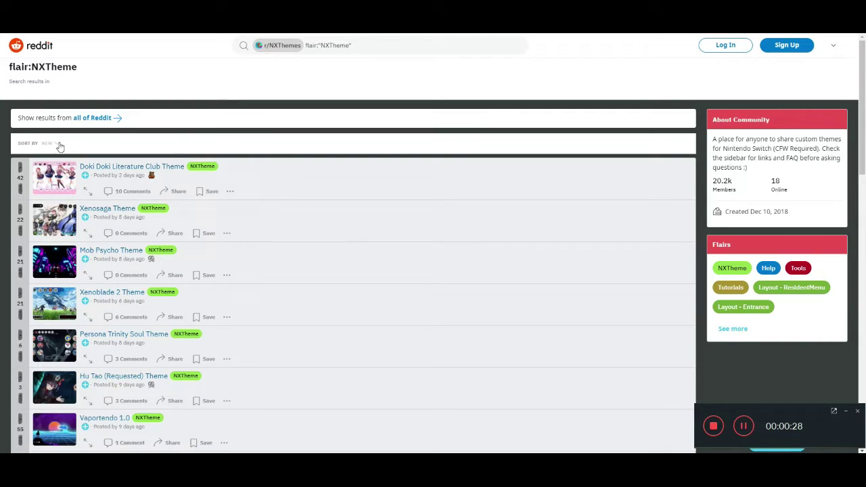
Sort the NXTheme posts by Top and look over the highest-ranked themes.
click(54, 143)
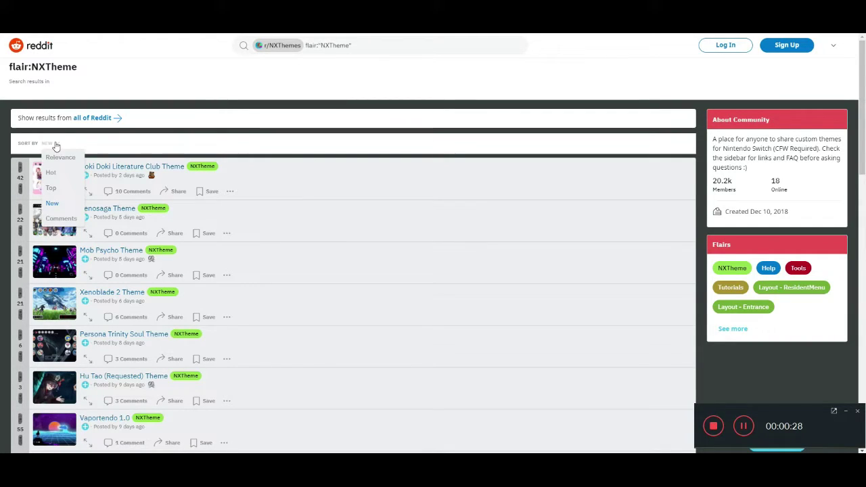
click(55, 188)
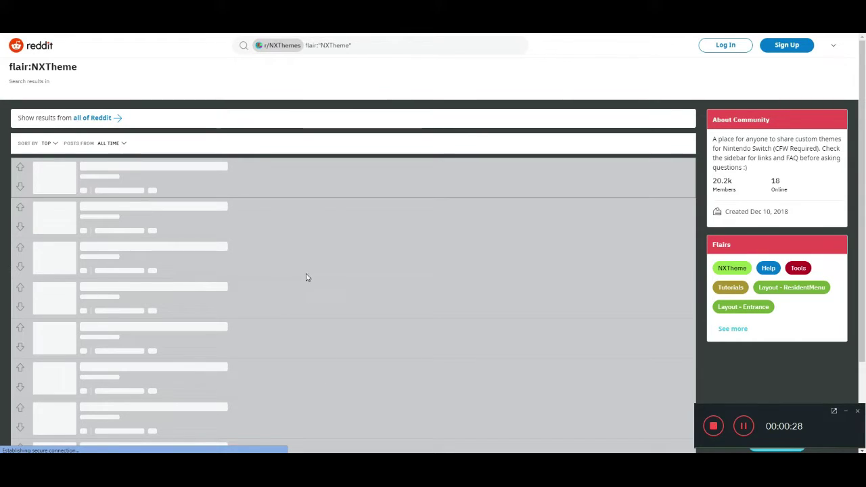
scroll(458, 306, down, 1)
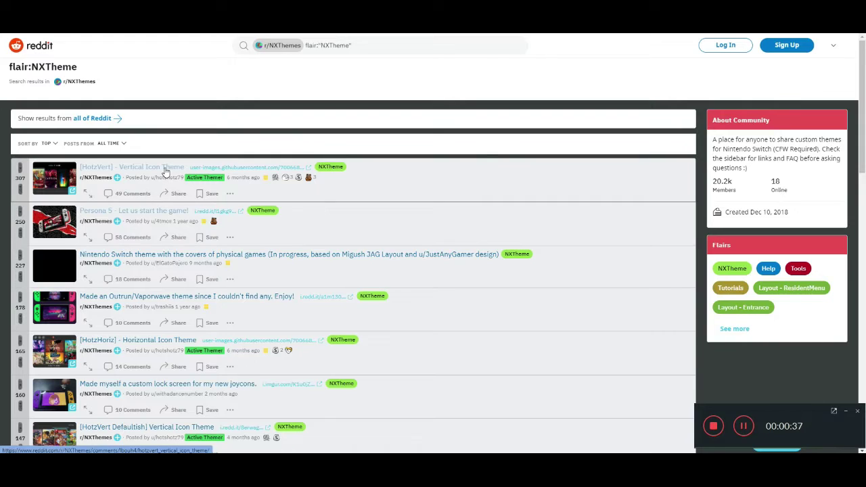
scroll(211, 262, down, 1)
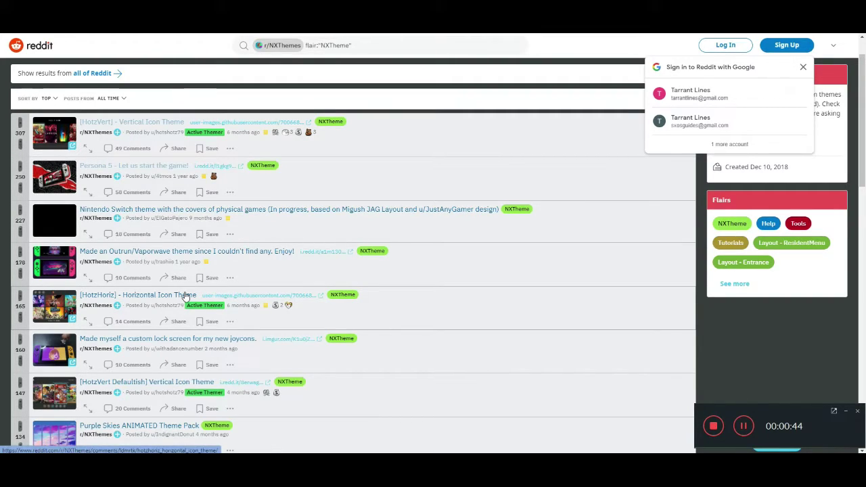
Open the [HotzHoriz] Horizontal Icon Theme post, read its preview and custom icon warning, and close it.
click(226, 283)
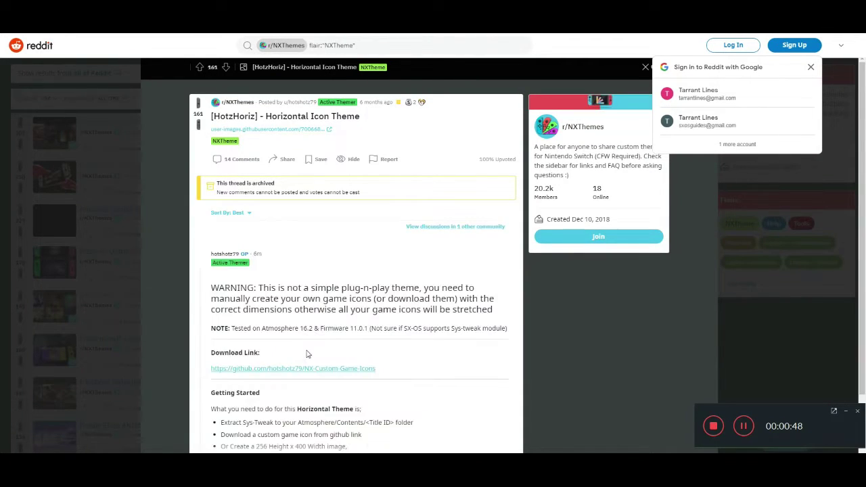
scroll(294, 345, down, 1)
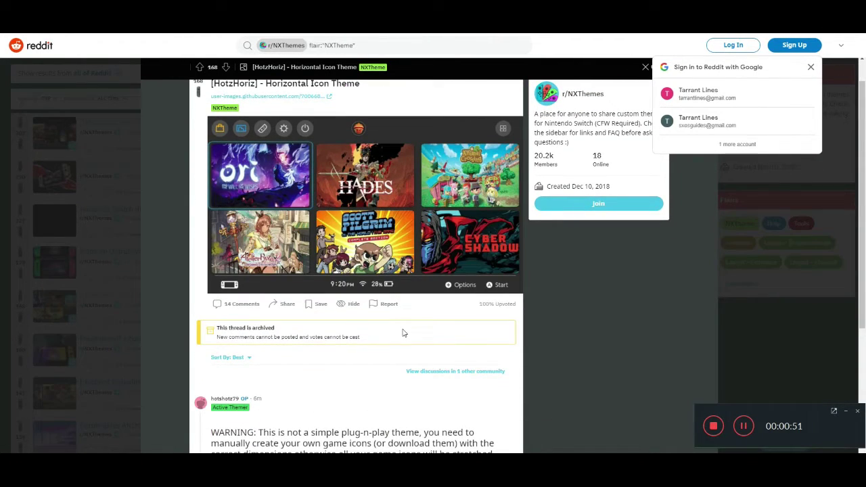
scroll(313, 284, down, 3)
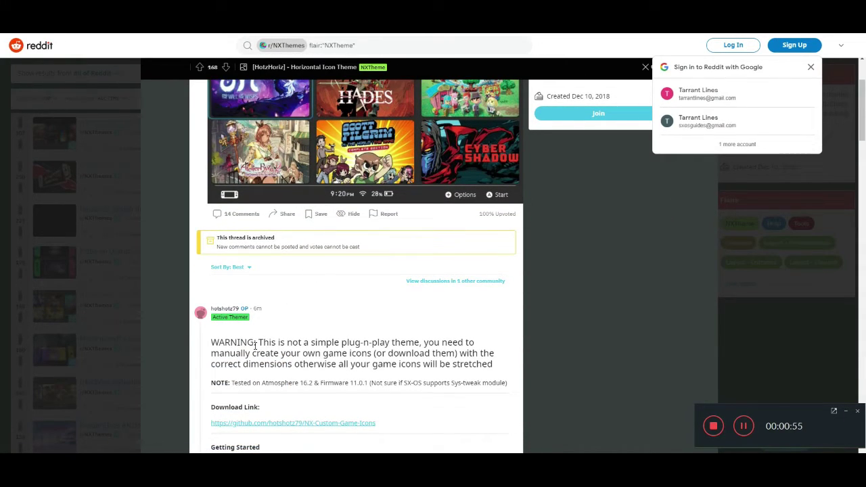
drag(255, 346, 491, 365)
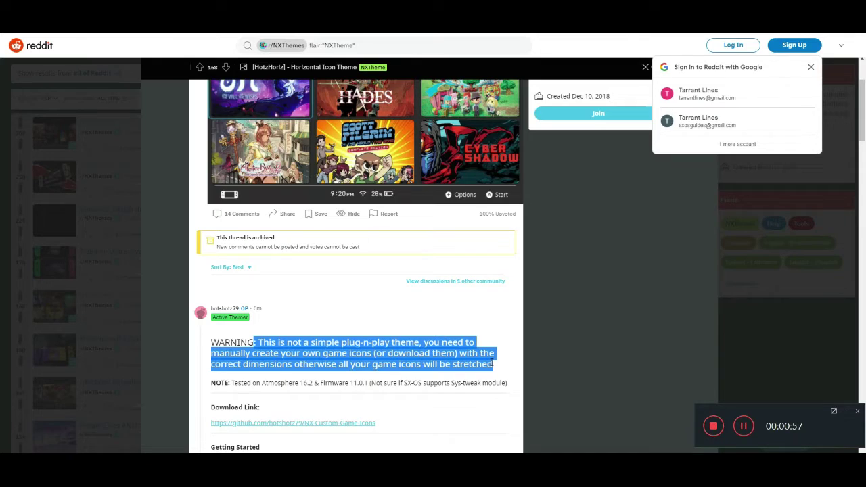
click(496, 363)
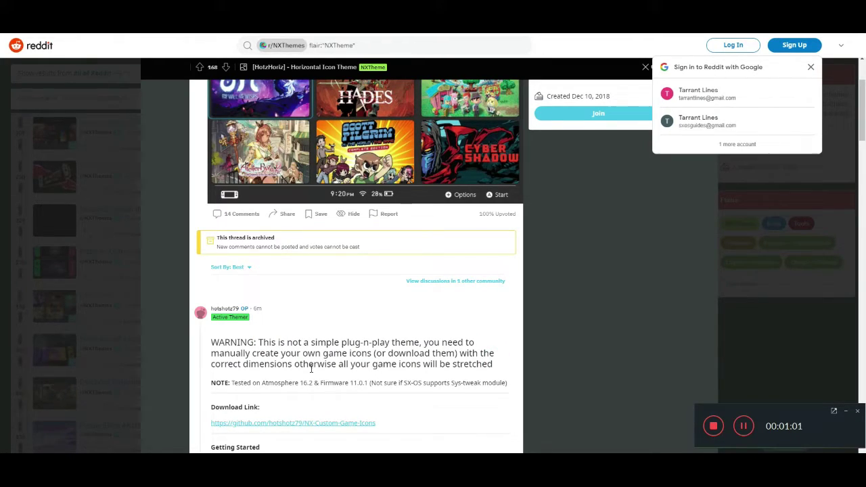
scroll(311, 369, up, 2)
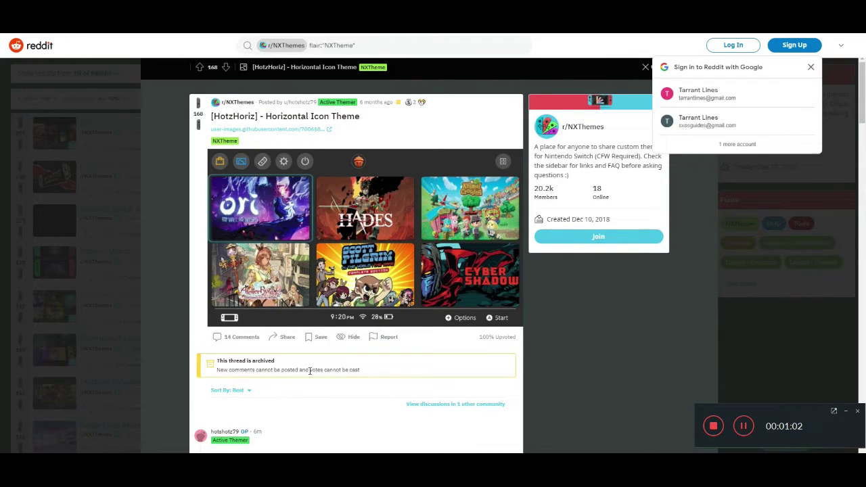
key(Escape)
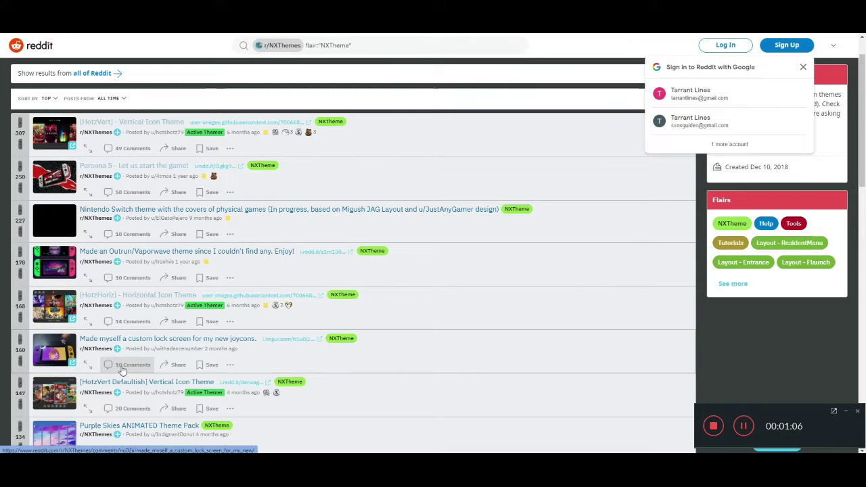
Open the [HotzVert Defaultish] Vertical Icon Theme post, check its preview, requirements and download links, and return to the results.
scroll(132, 365, down, 1)
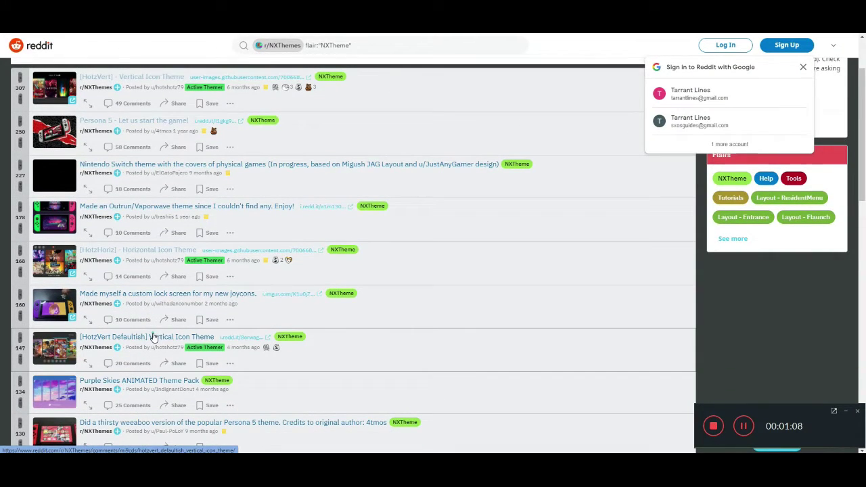
click(275, 366)
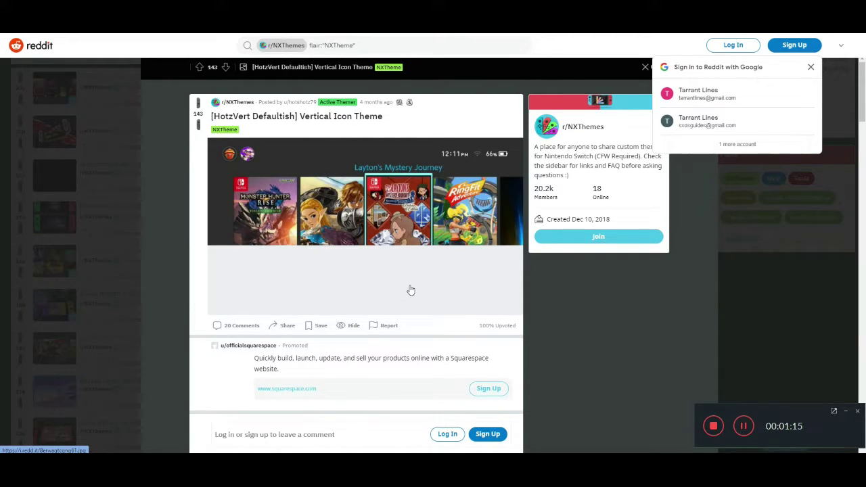
scroll(410, 291, down, 1)
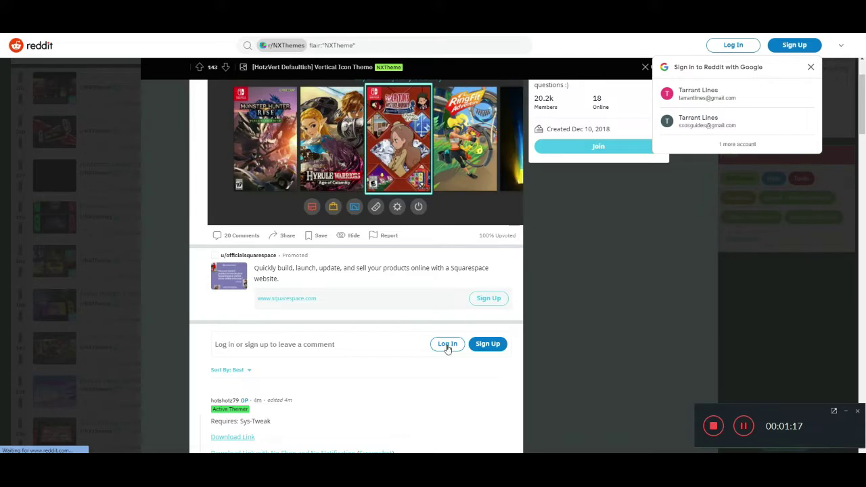
scroll(446, 348, up, 1)
scroll(528, 366, down, 1)
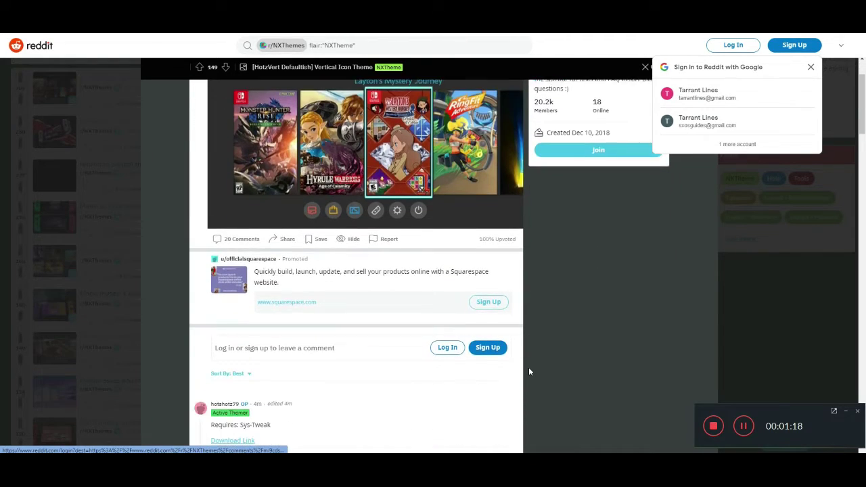
scroll(529, 366, down, 2)
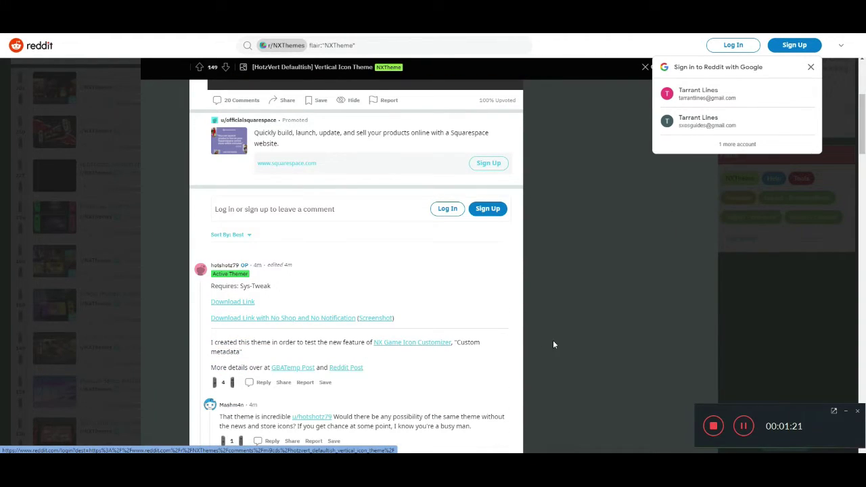
scroll(587, 344, up, 3)
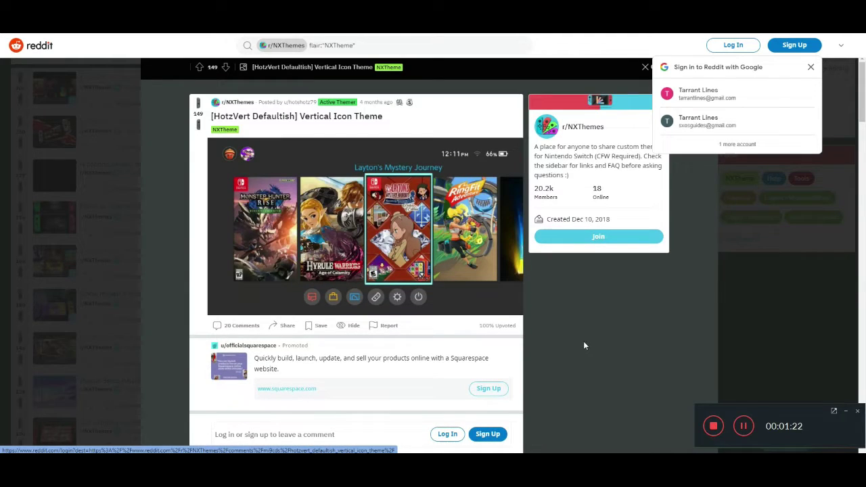
click(587, 341)
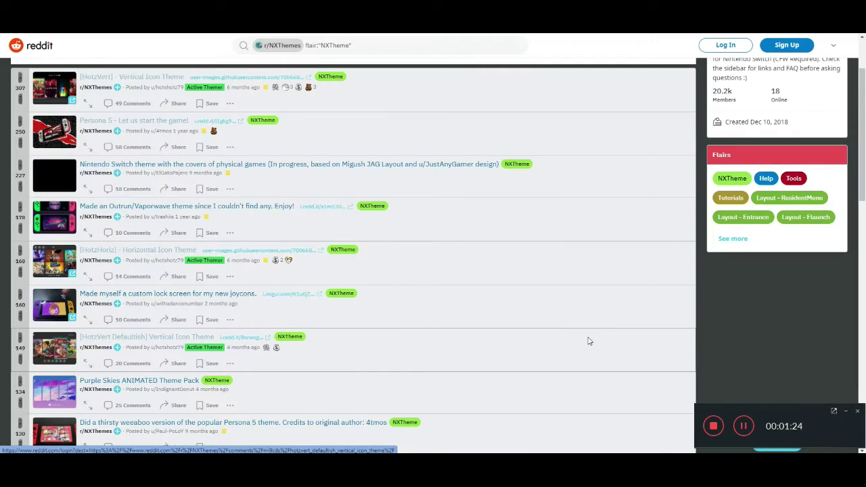
Open the "I made this theme (my first one actually)" post and download the GrayHope theme from the MediaFire link in its comments.
scroll(480, 291, down, 2)
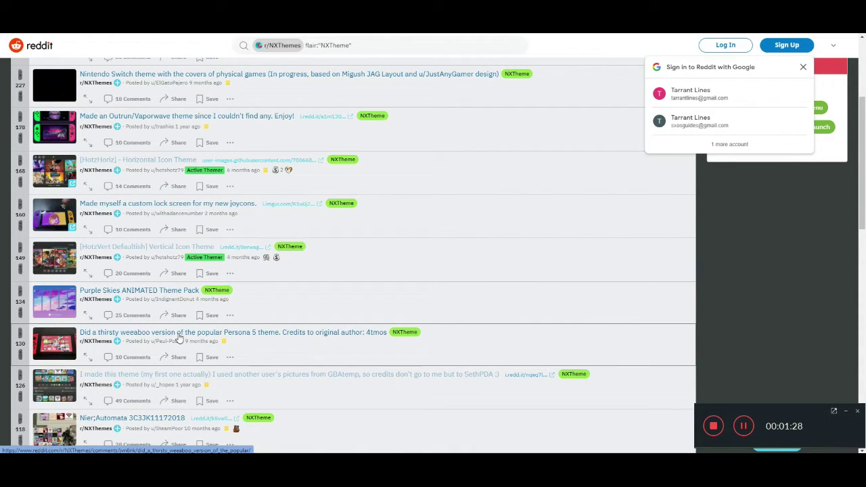
click(165, 379)
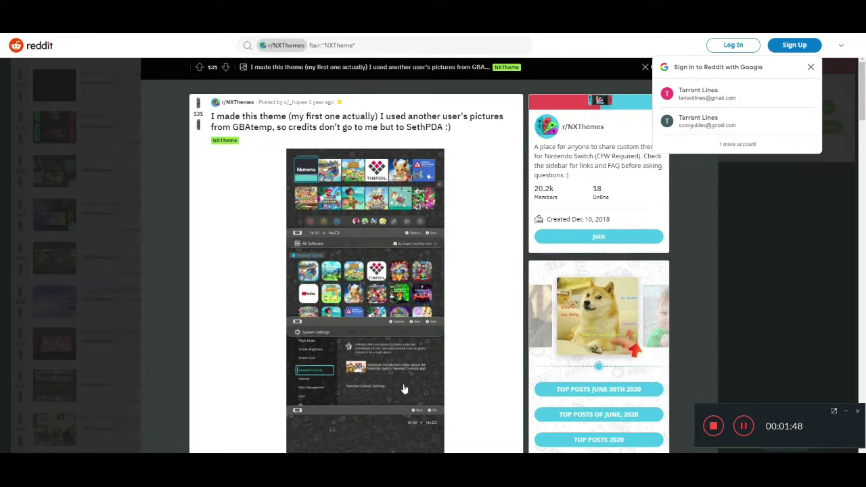
scroll(402, 386, down, 4)
scroll(474, 276, down, 2)
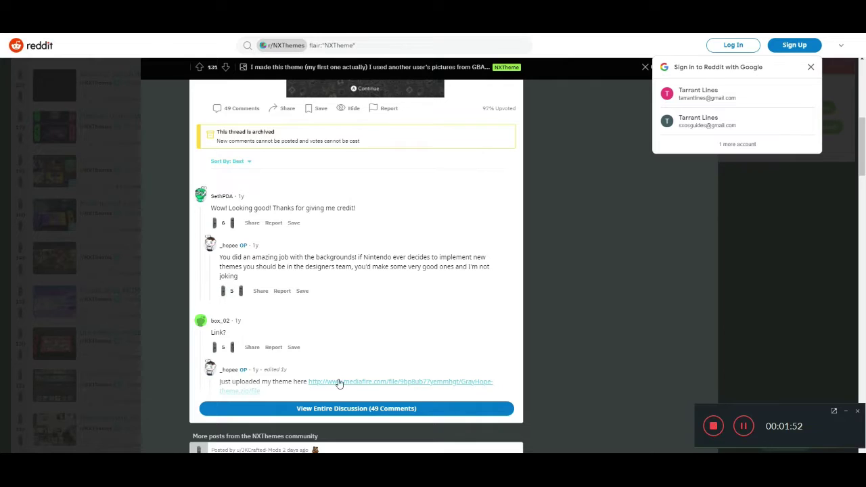
click(382, 383)
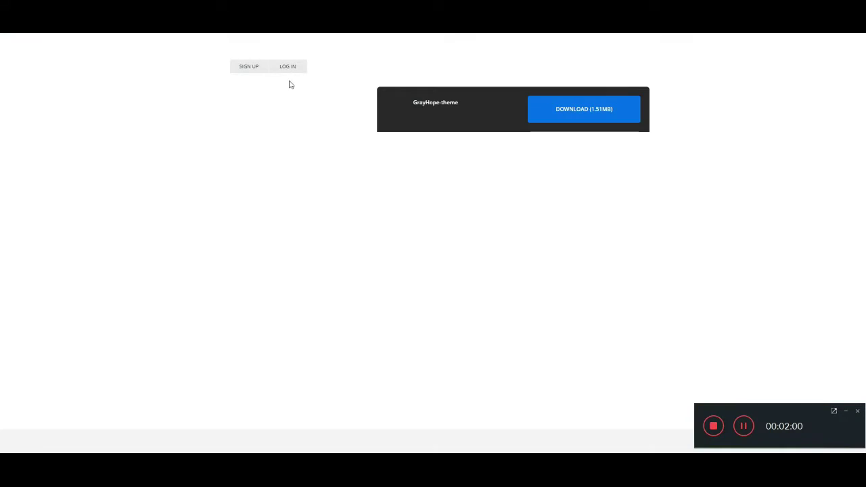
click(588, 112)
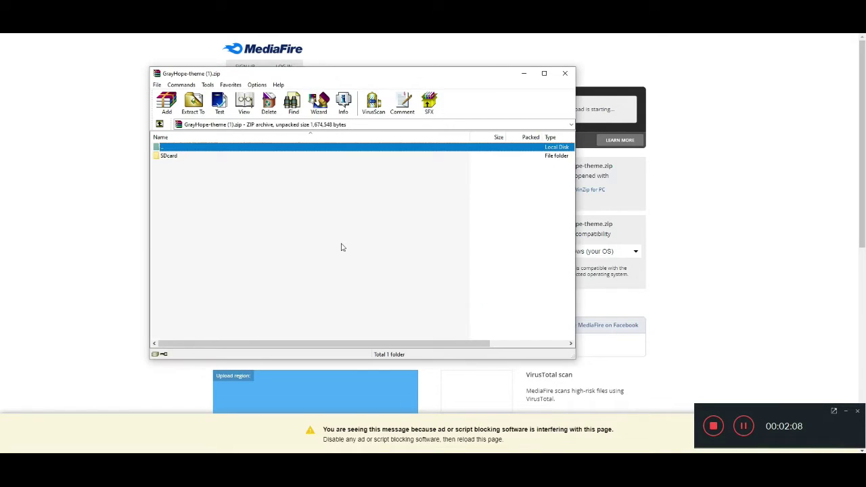
Browse the GrayHope archive through SDcard, switch and themes to its .nxtheme files, and go back up to the archive's root.
double_click(179, 159)
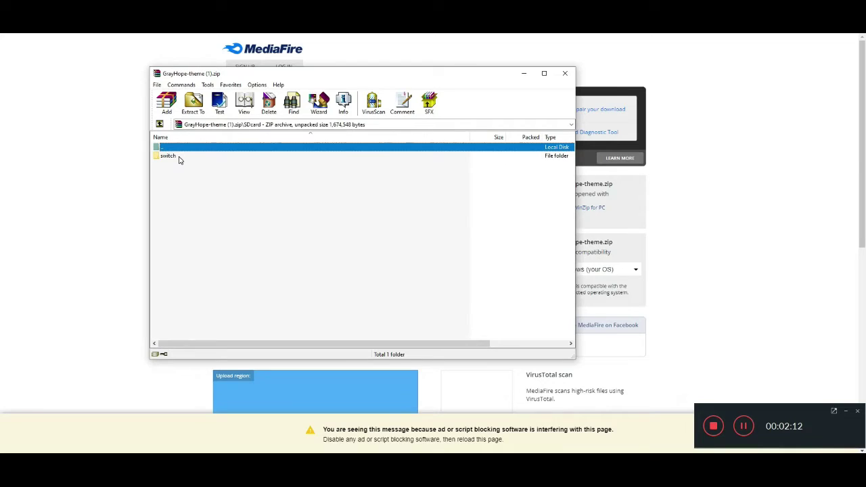
double_click(179, 160)
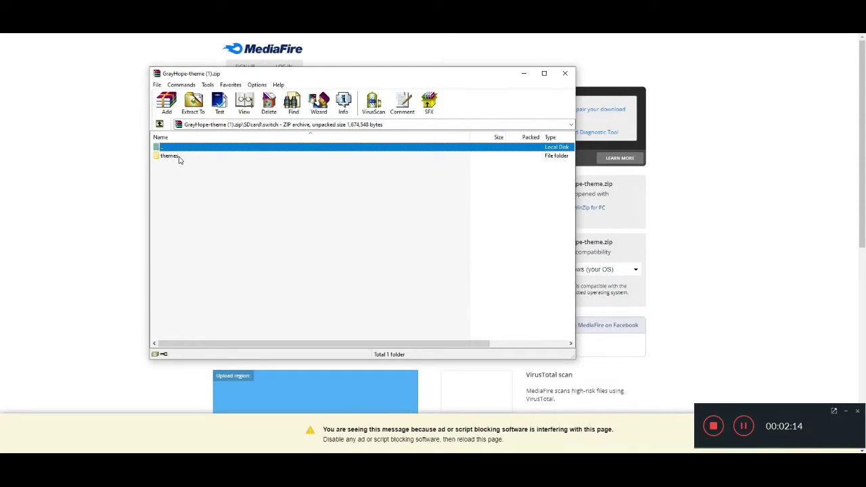
double_click(179, 160)
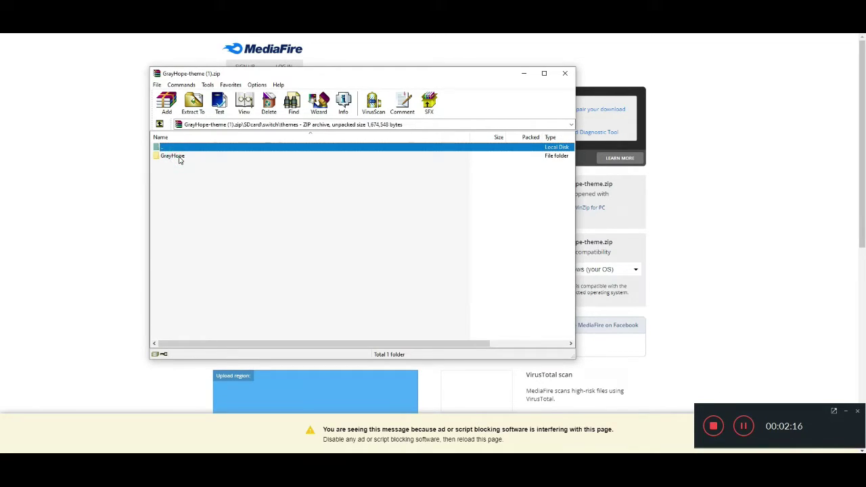
click(179, 159)
double_click(180, 159)
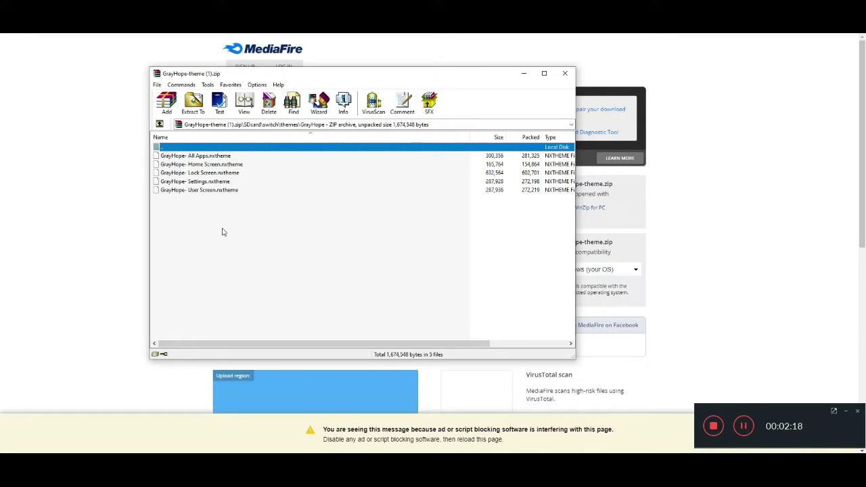
key(BackSpace)
key(BackSpace)
key(BackSpace)
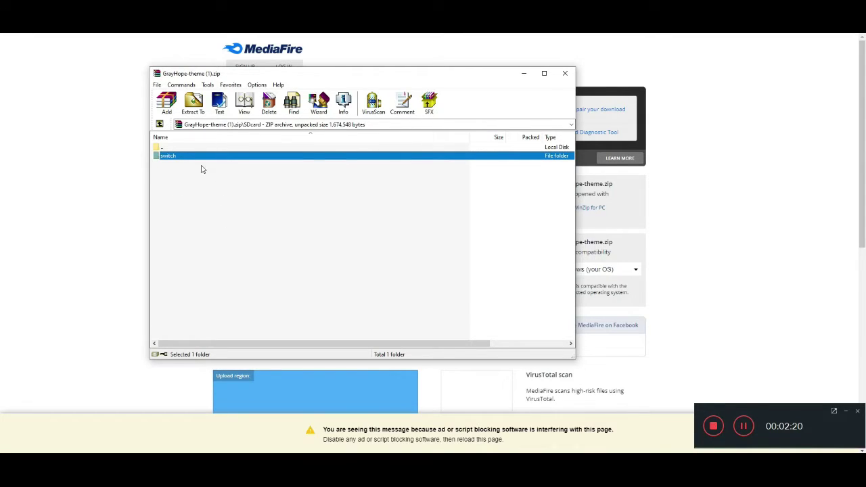
click(170, 150)
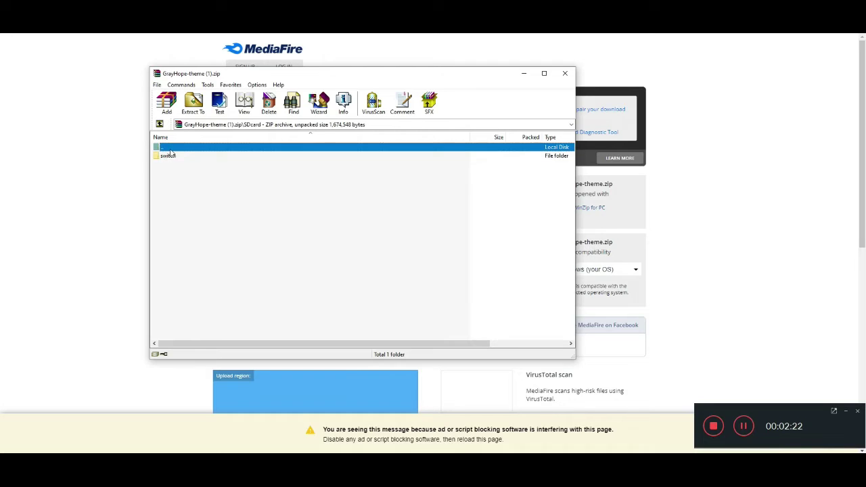
double_click(171, 149)
Close the archive and the MediaFire page, and return to the NXTheme results, dismissing the Google sign-in prompt.
key(alt+F4)
key(ctrl+w)
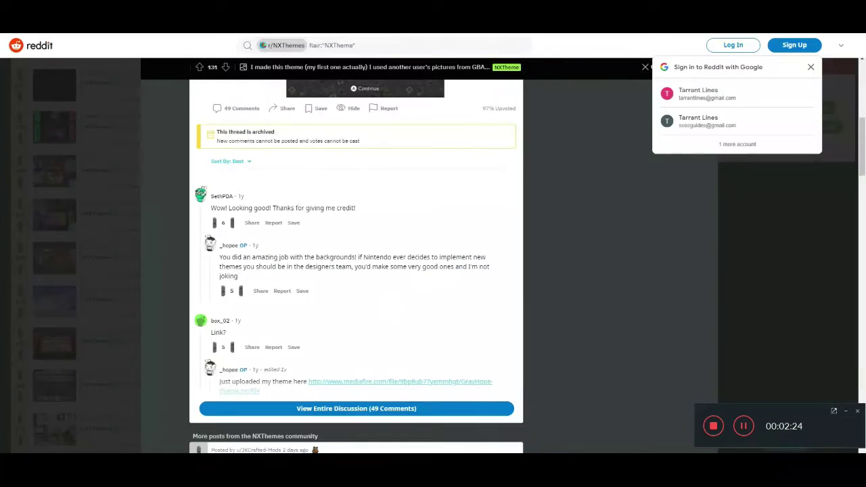
click(702, 291)
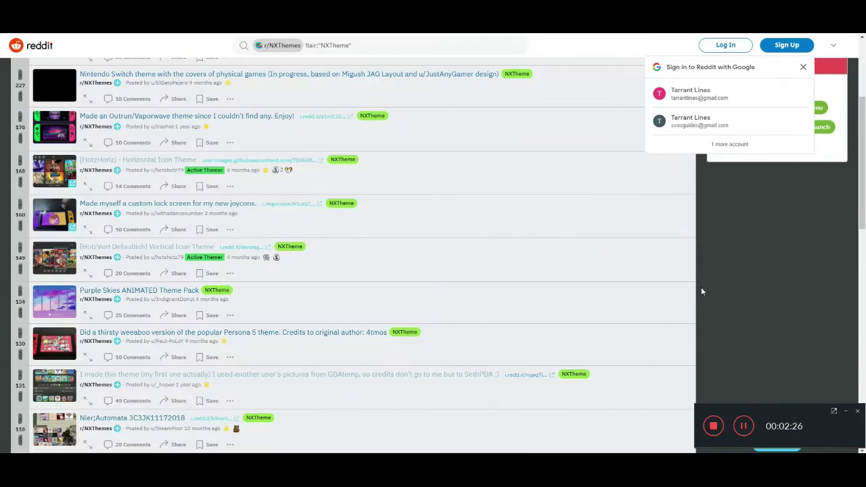
click(803, 67)
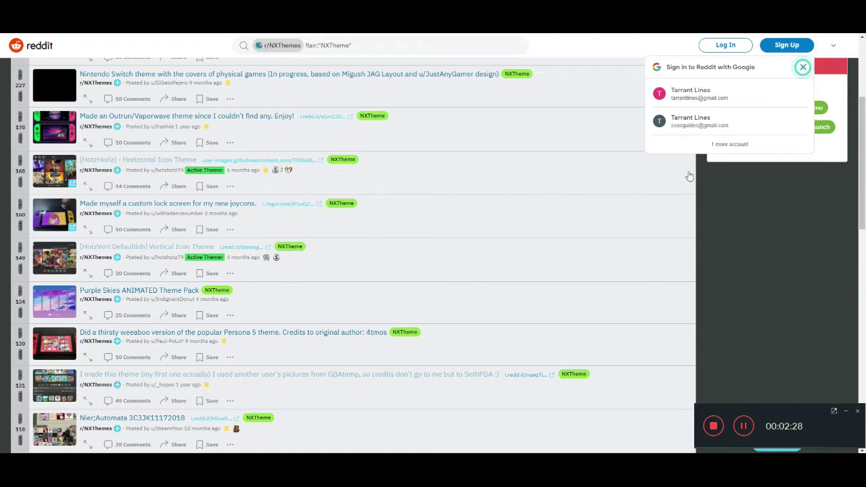
click(721, 345)
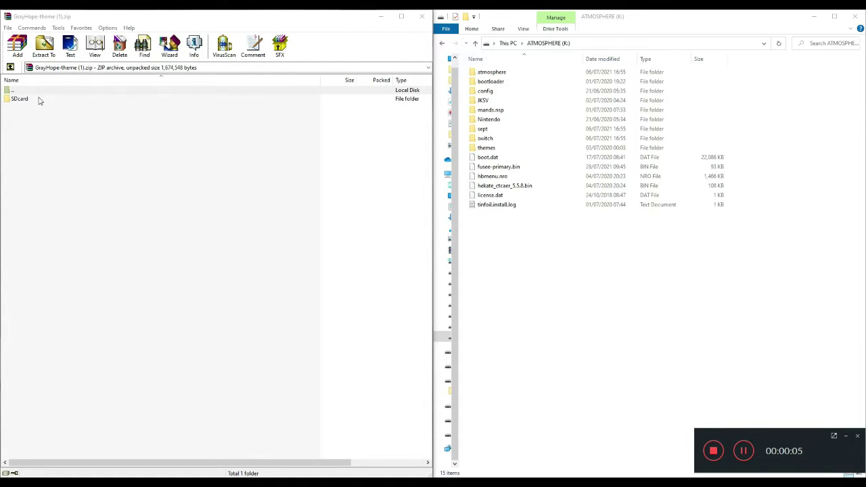
Examine the root of the GrayHope archive alongside the ATMOSPHERE (K:) card and locate the card's themes folder.
click(196, 248)
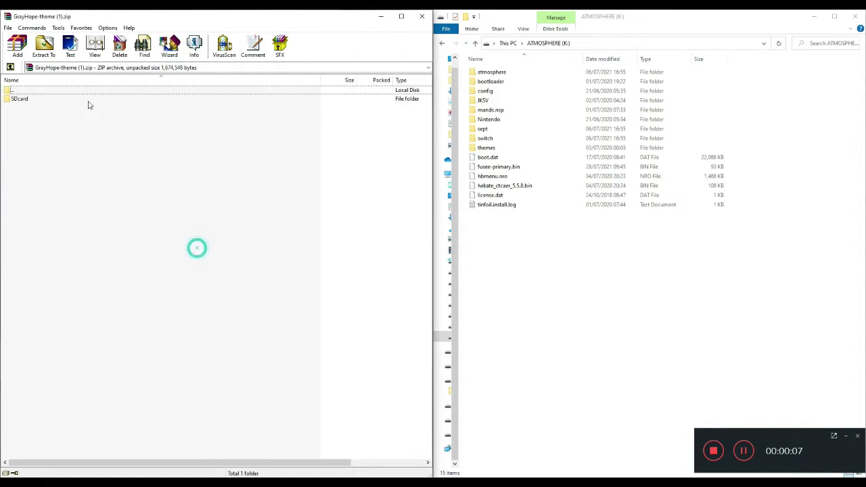
click(21, 99)
click(48, 188)
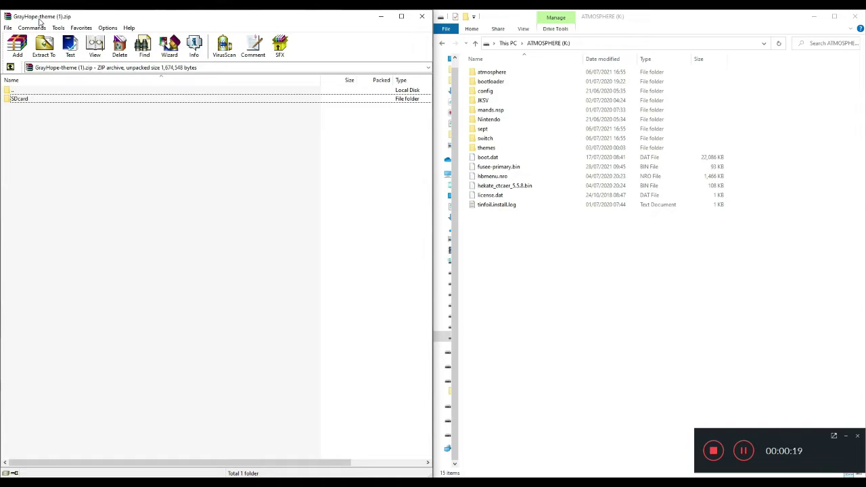
click(671, 330)
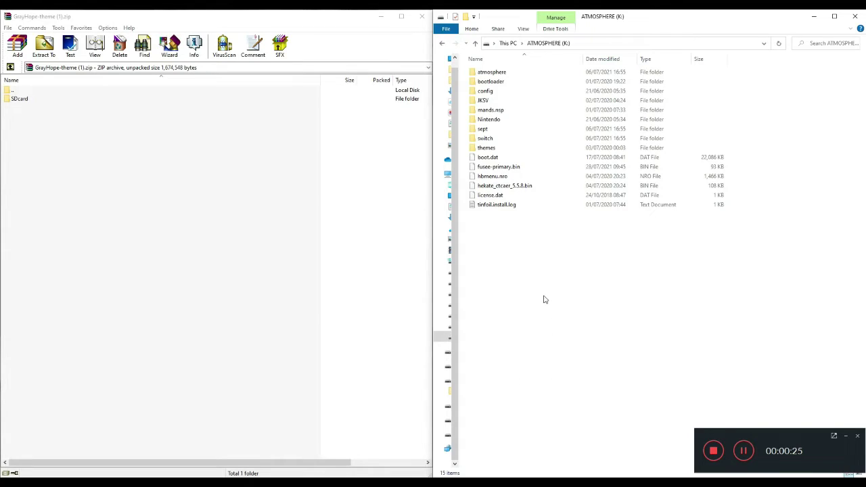
click(579, 290)
click(517, 152)
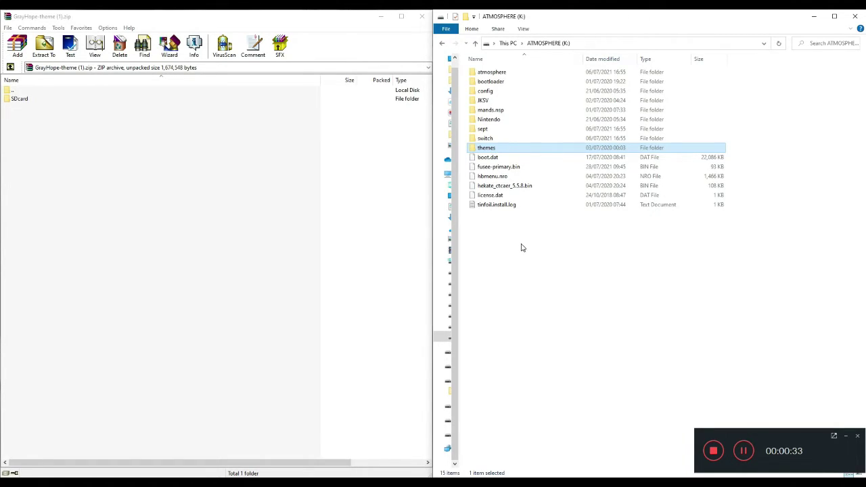
click(561, 291)
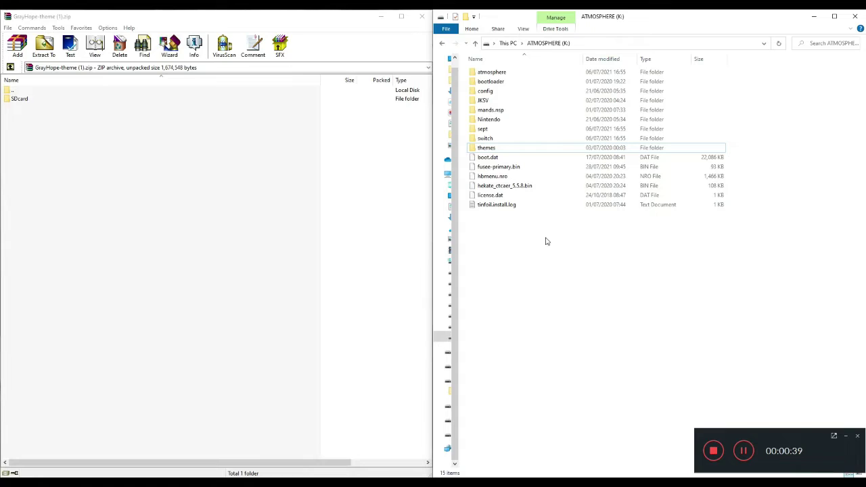
Open the archive's SDcard folder, check the contents of the card's switch folder, and return to the card's root.
click(21, 100)
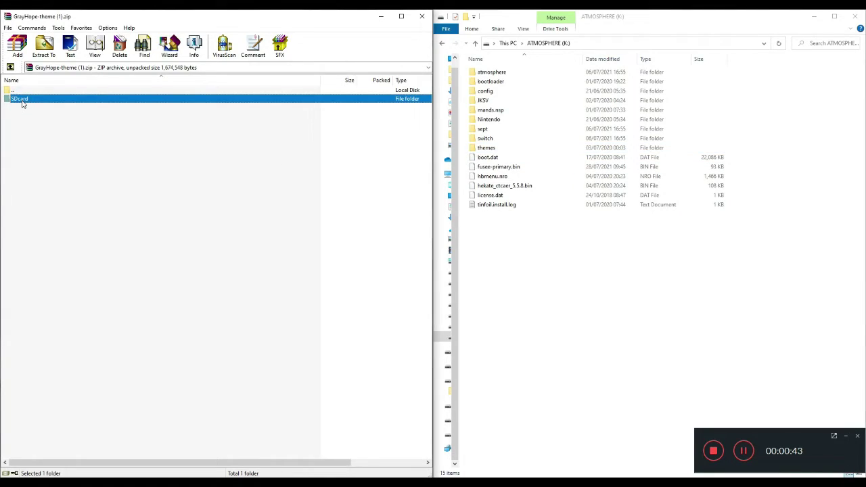
double_click(21, 101)
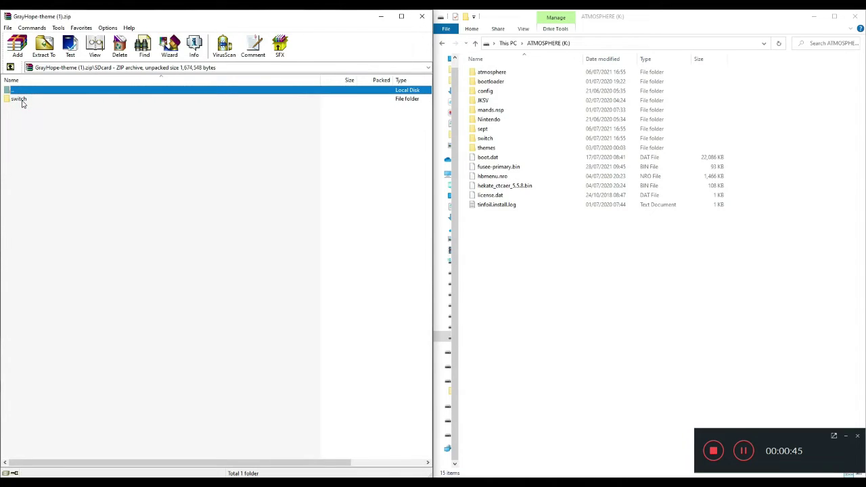
double_click(492, 138)
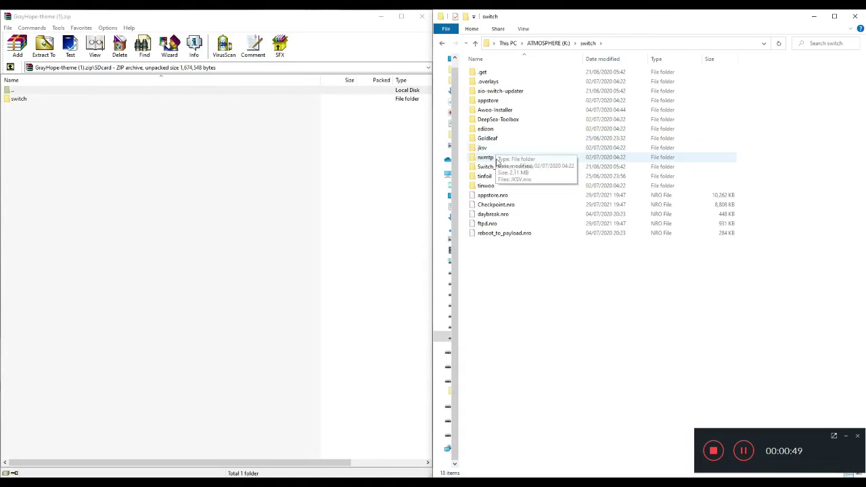
key(BackSpace)
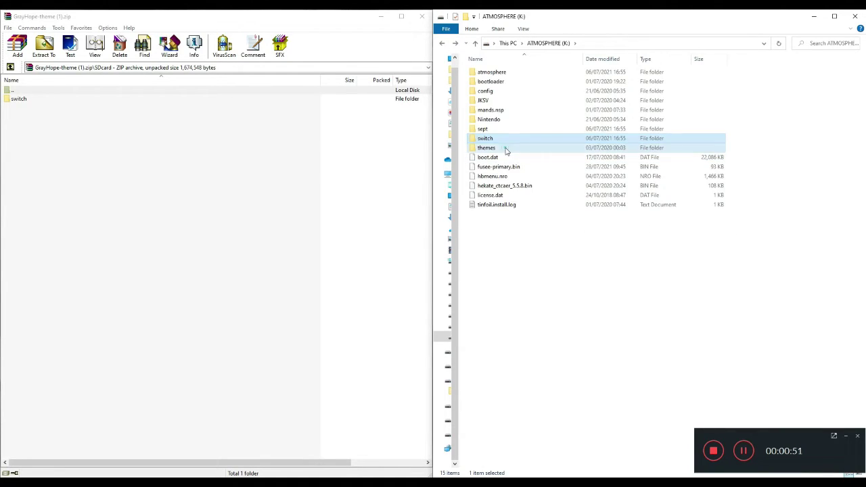
Open the card's themes folder, examine the files in its systemData folder, and go back to themes.
double_click(506, 148)
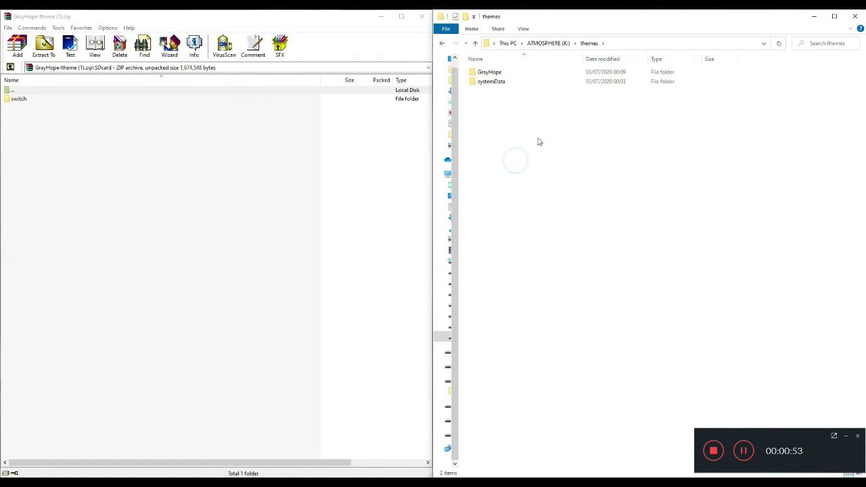
click(498, 73)
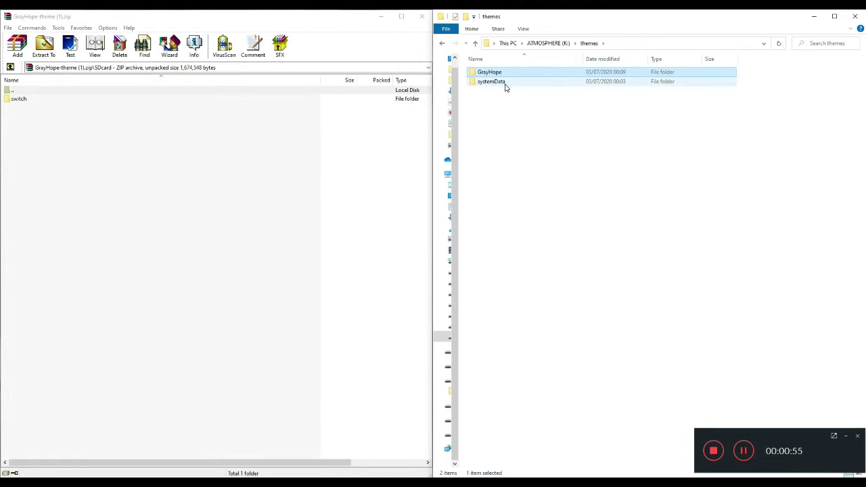
double_click(505, 84)
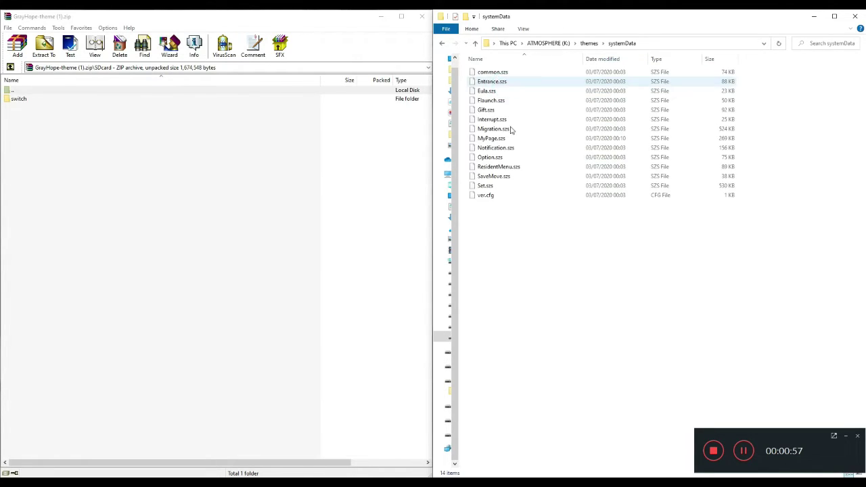
key(BackSpace)
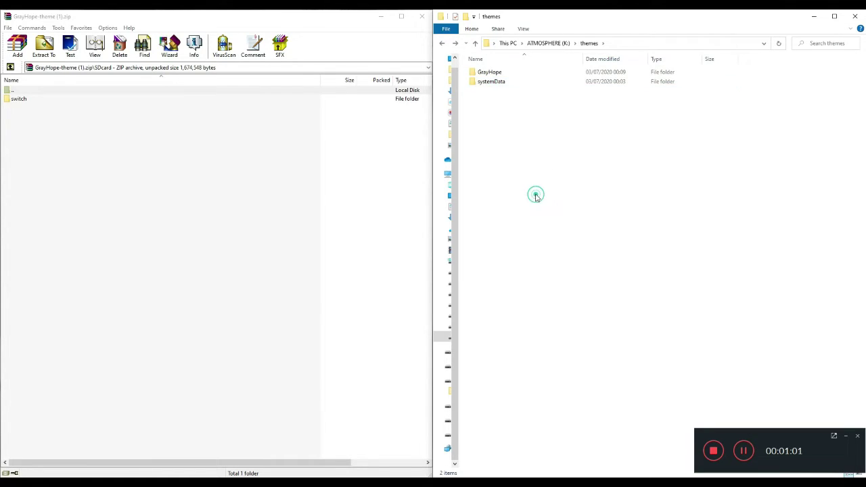
Copy the systemData folder from the card's themes folder to the clipboard.
click(205, 239)
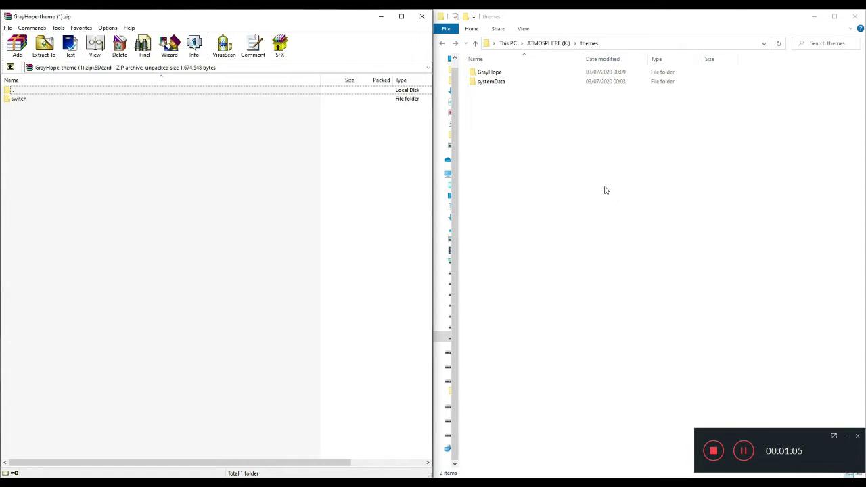
right_click(498, 80)
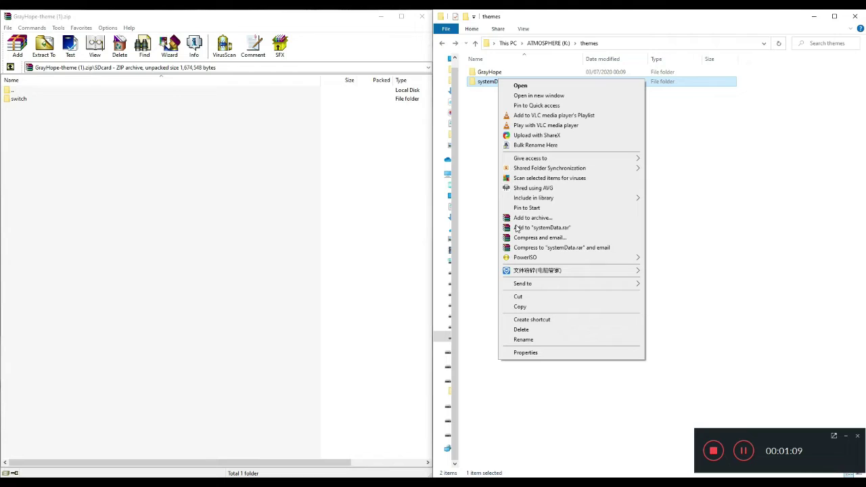
click(532, 308)
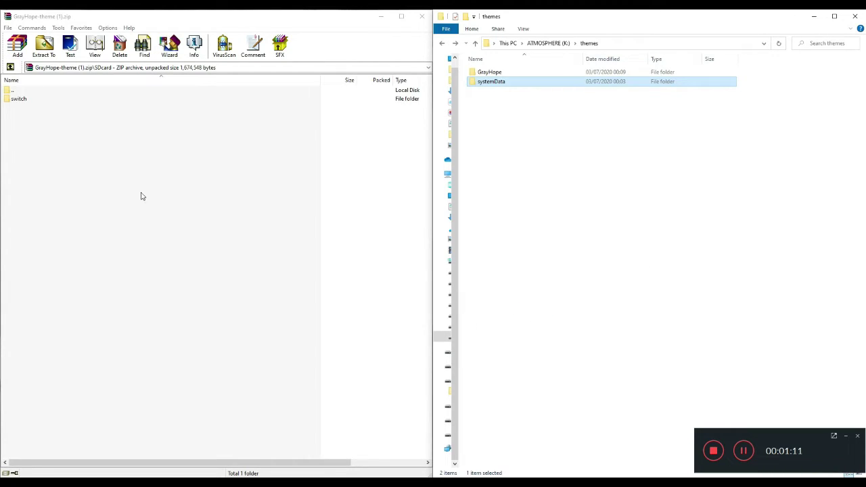
Try to copy the GrayHope folder from the archive's SDcard\switch\themes folder into the card's themes folder.
double_click(19, 100)
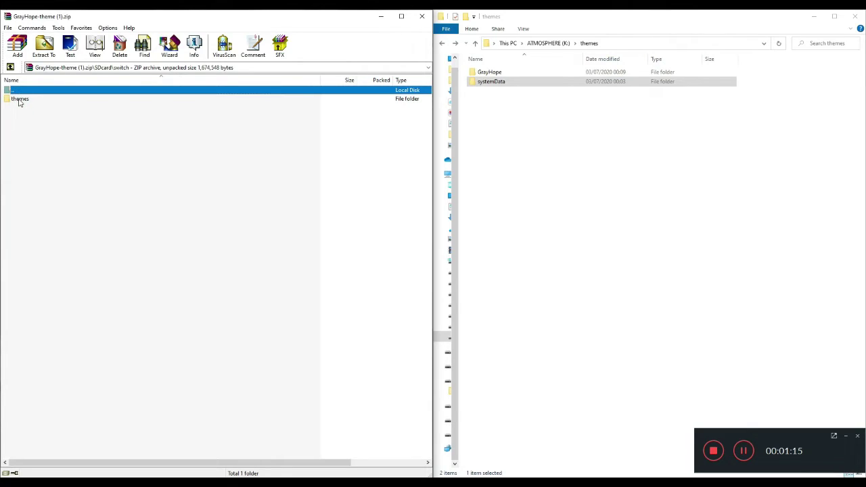
double_click(19, 100)
click(21, 100)
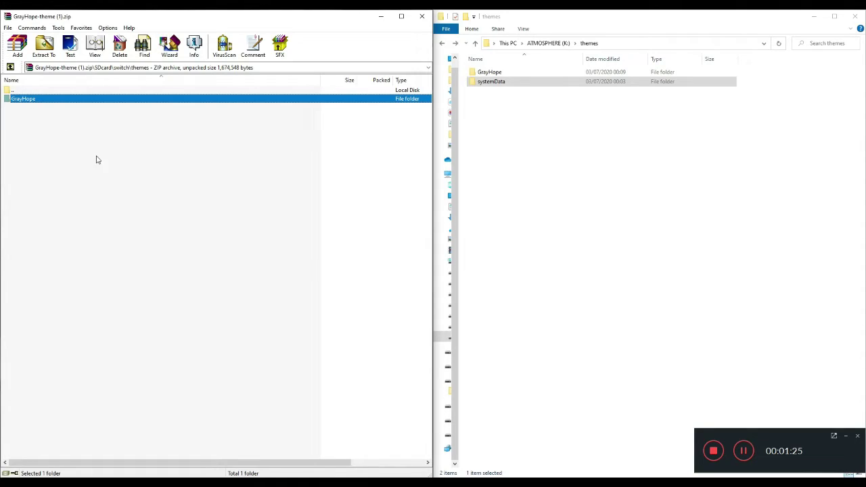
click(586, 177)
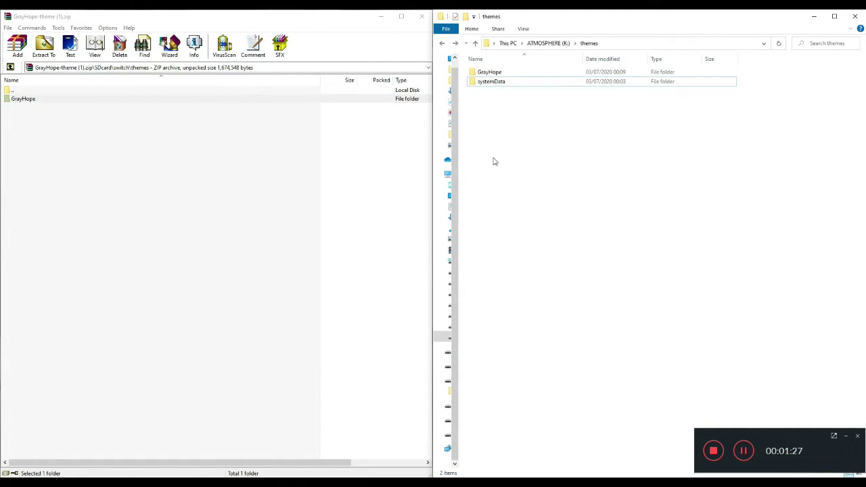
drag(25, 102, 571, 248)
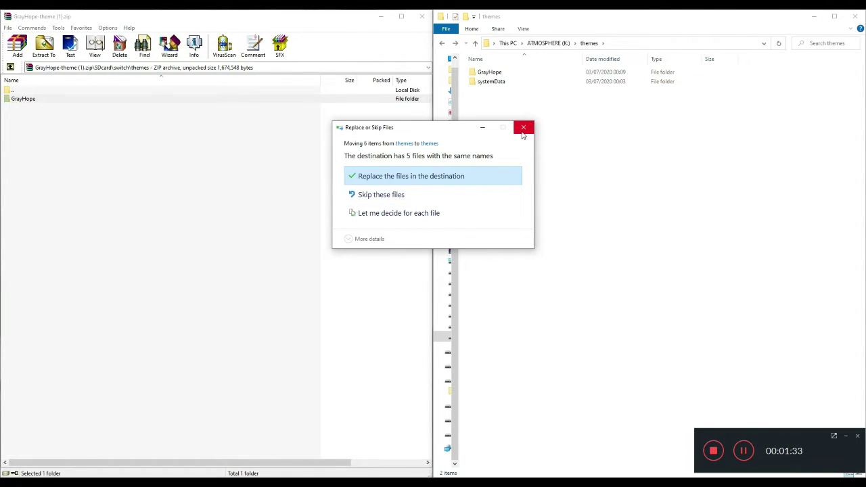
click(523, 128)
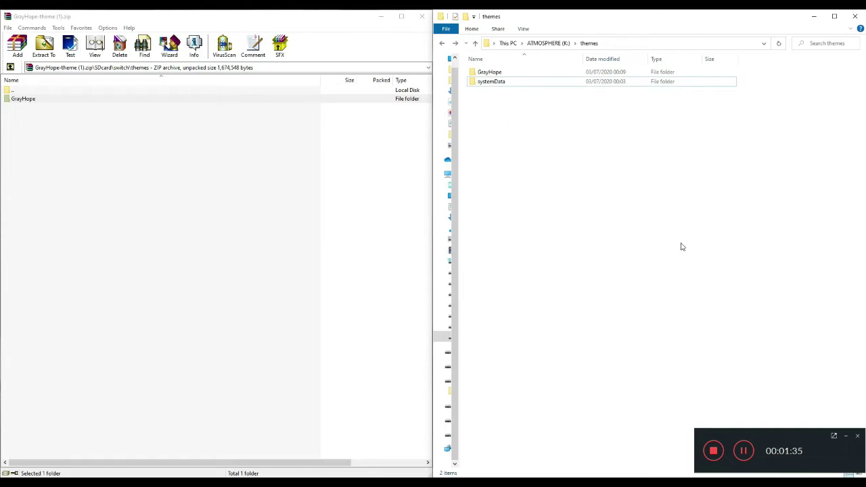
Open the card's GrayHope folder, check its nxtheme files, and return to the themes folder.
double_click(510, 73)
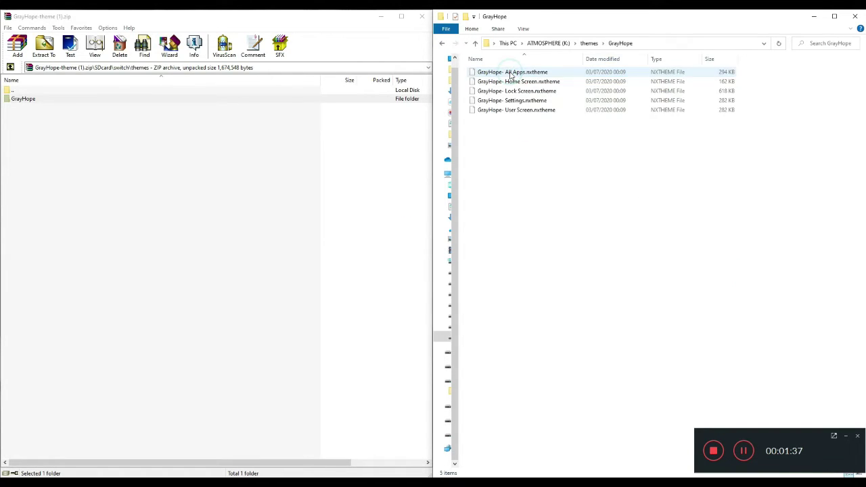
key(ctrl+a)
click(590, 228)
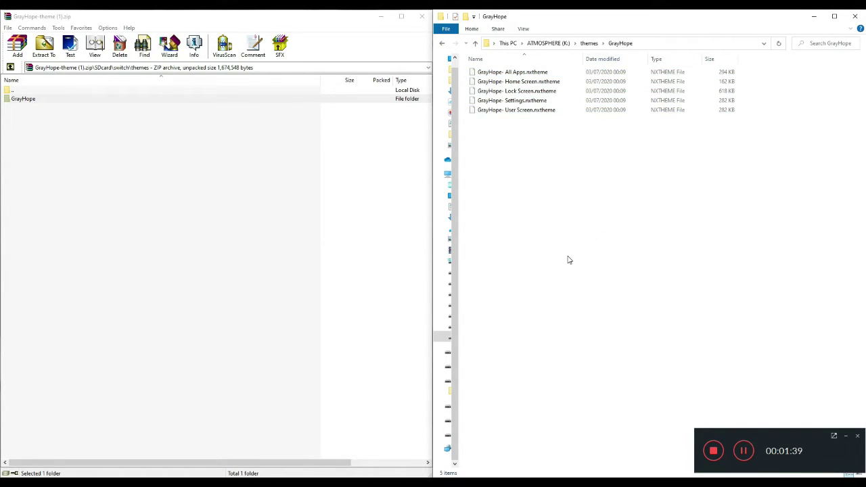
key(alt+Up)
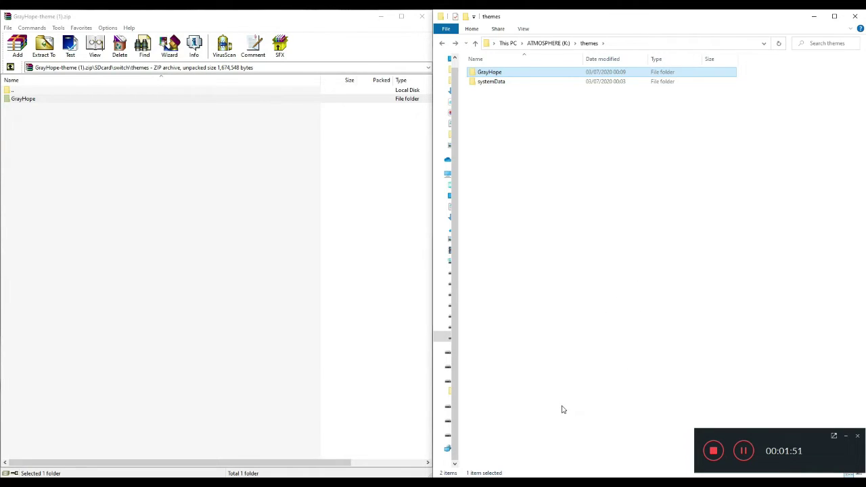
click(562, 257)
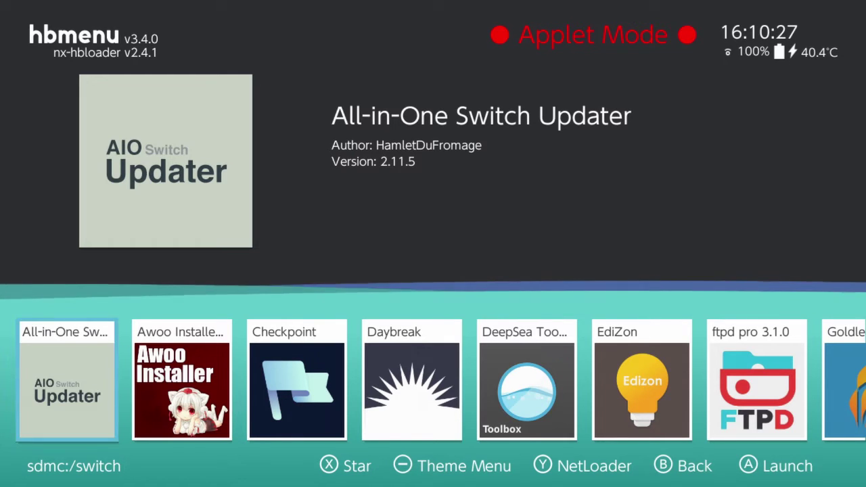
Switch to the console's hbmenu, launch NXThemes Installer, and show its Themes list.
key(Right)
key(Right)
key(Right)
key(Right)
key(Right)
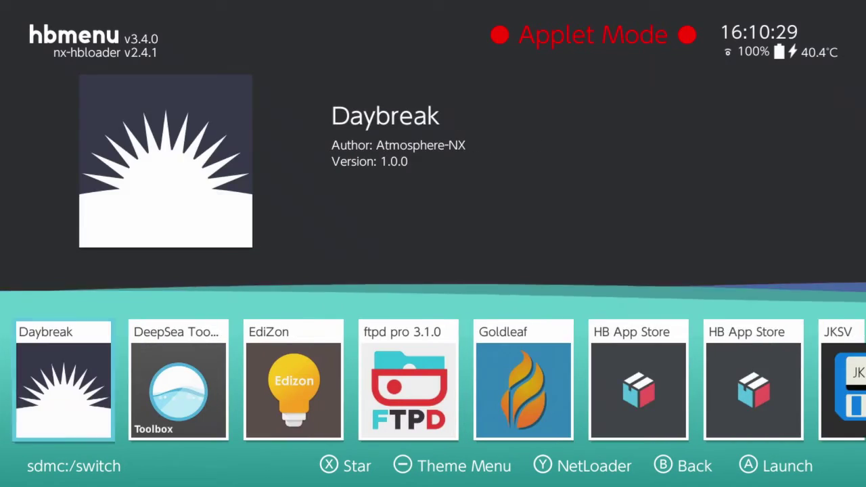
key(Right)
key(Right)
key(Right)
key(Right)
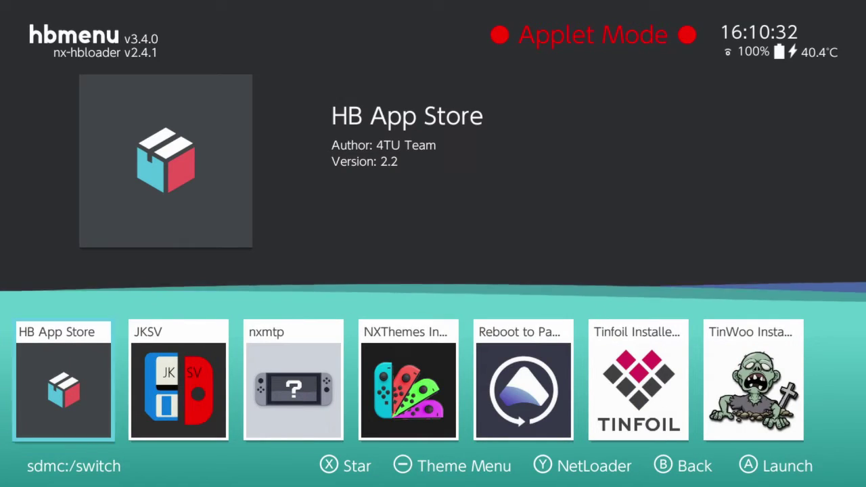
key(Right)
key(Right)
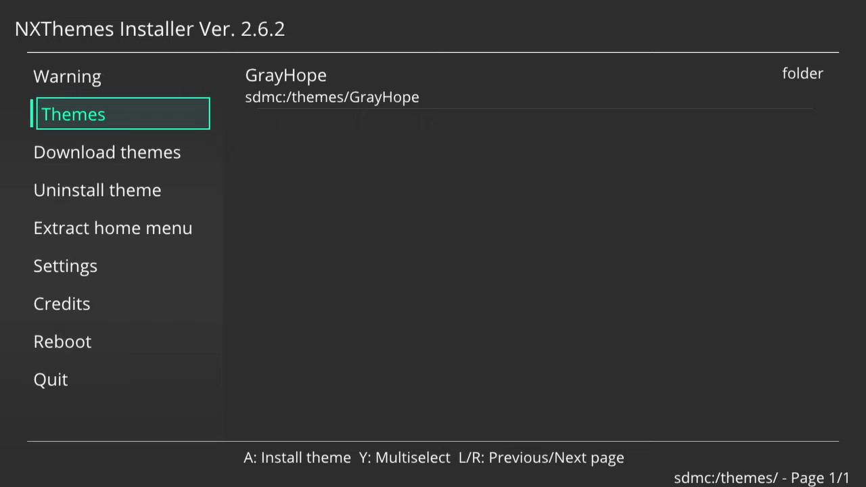
Open the GrayHope folder, look through its theme parts from All apps menu to User page, and return to the Themes list.
key(Right)
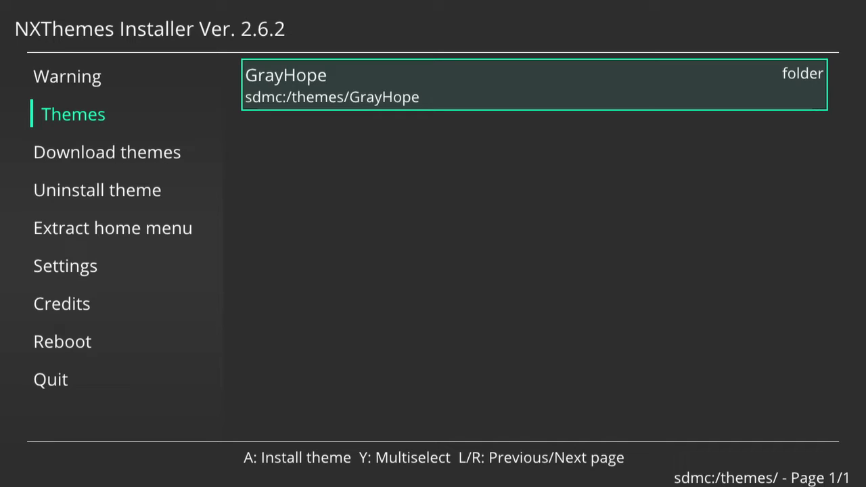
key(a)
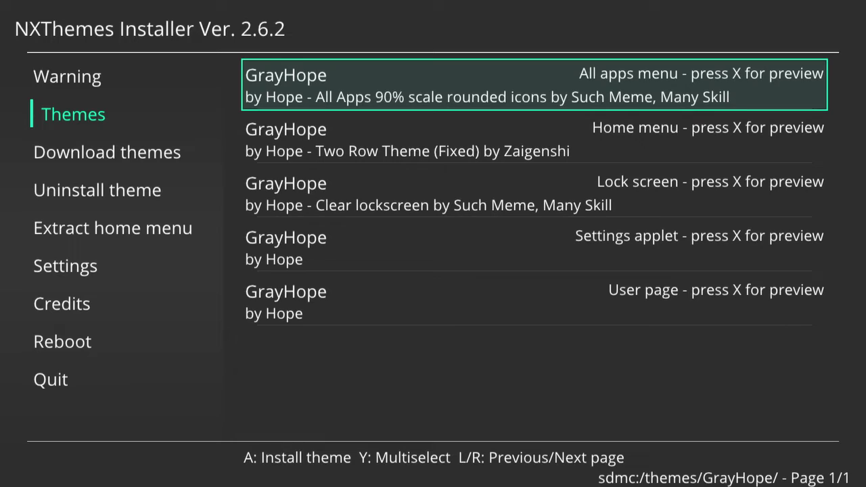
key(Down)
key(Down)
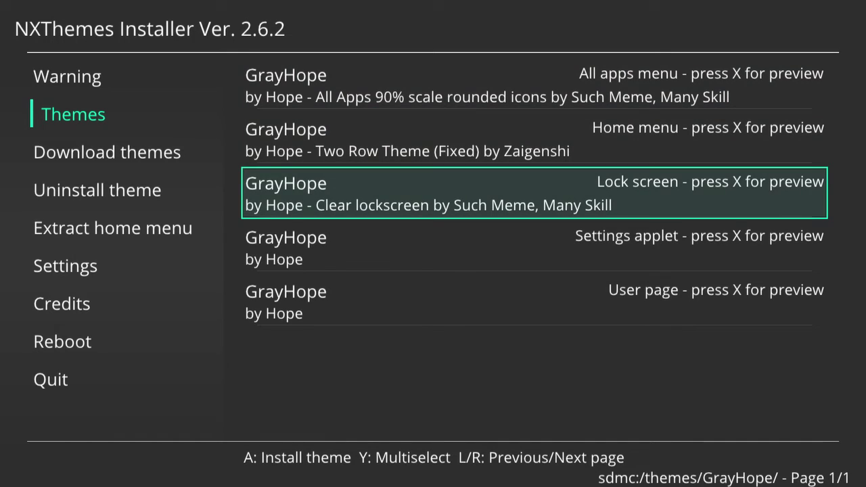
key(Down)
key(Down)
key(Up)
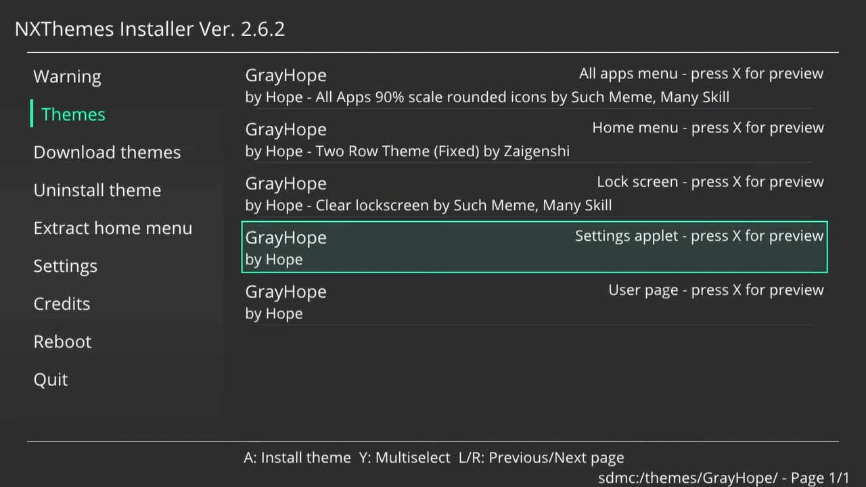
key(Up)
key(Up)
key(Up)
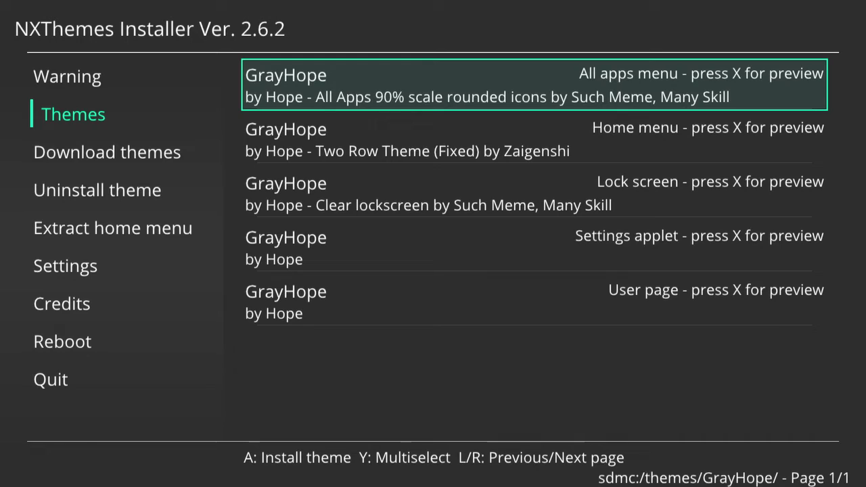
key(Escape)
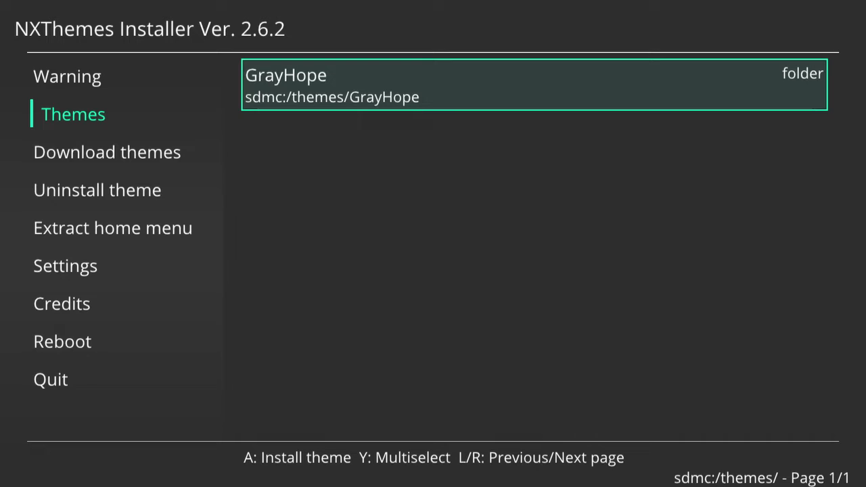
key(Left)
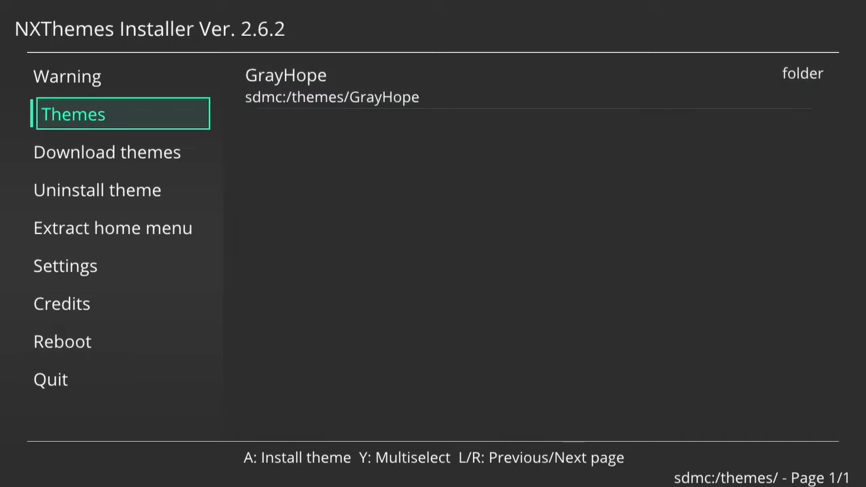
key(Right)
key(Return)
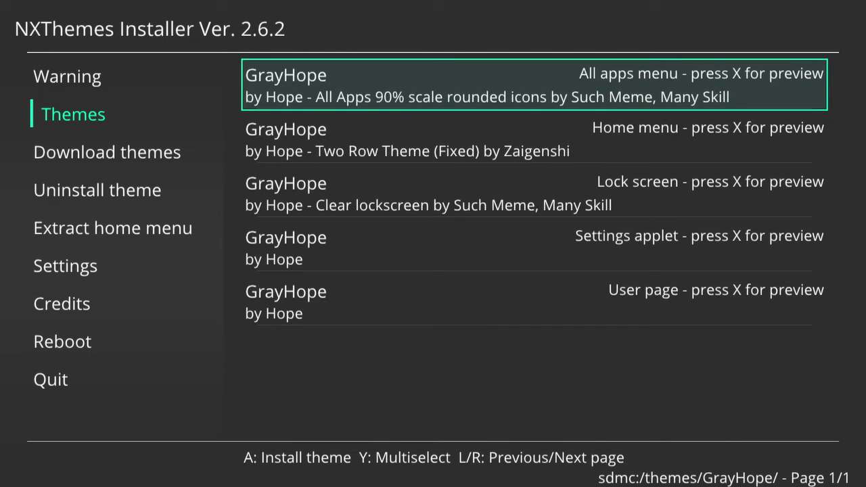
key(Escape)
key(Left)
key(Down)
key(Up)
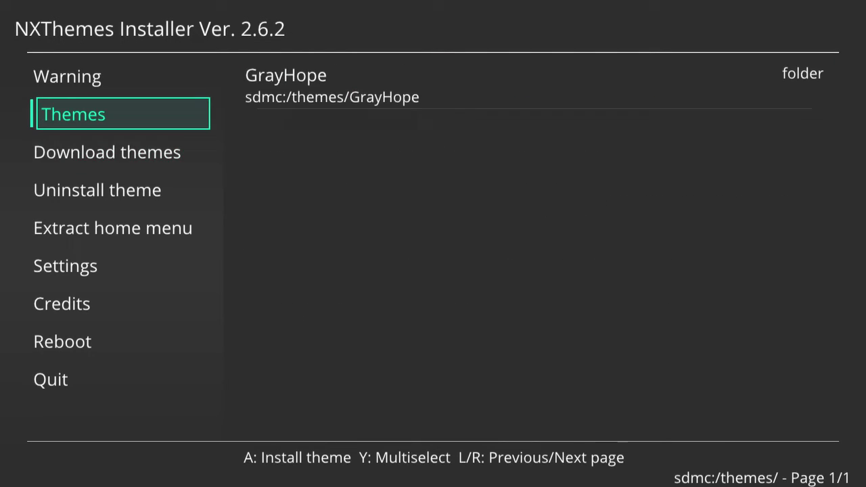
key(Right)
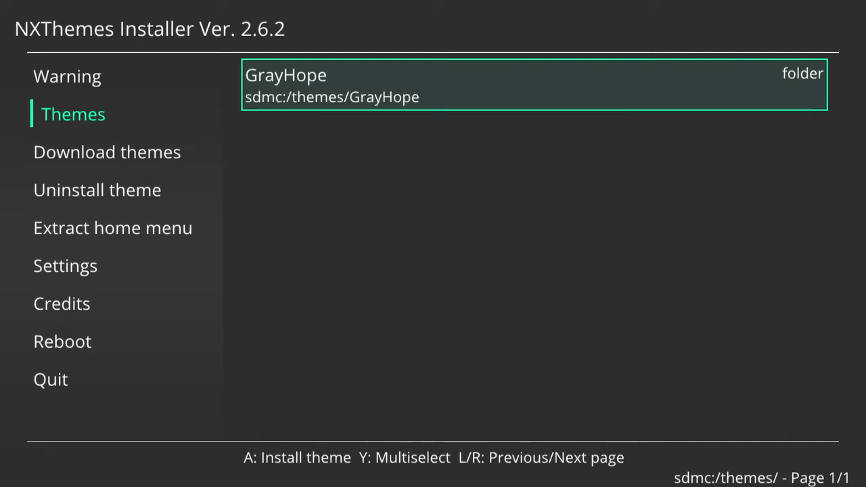
key(Return)
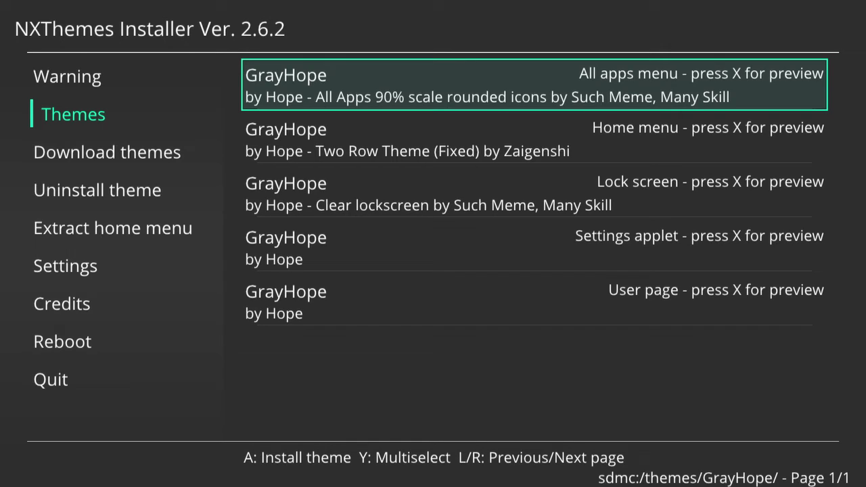
key(BackSpace)
key(Left)
key(Down)
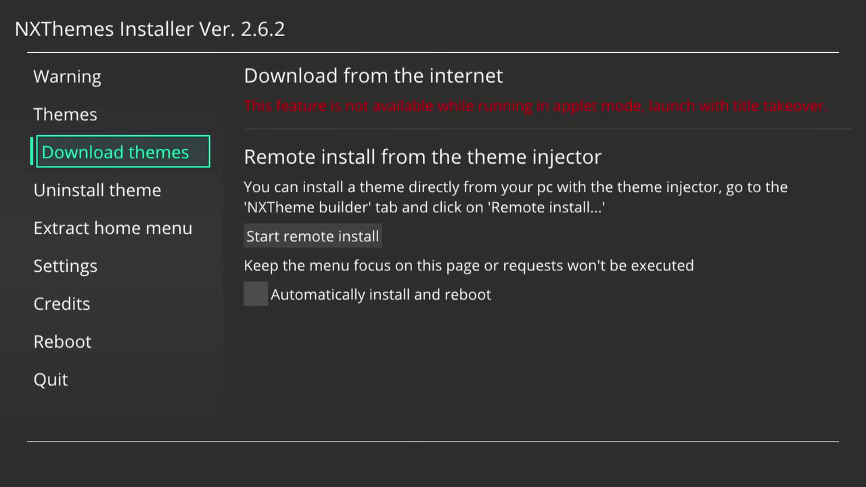
key(Down)
key(Up)
key(Up)
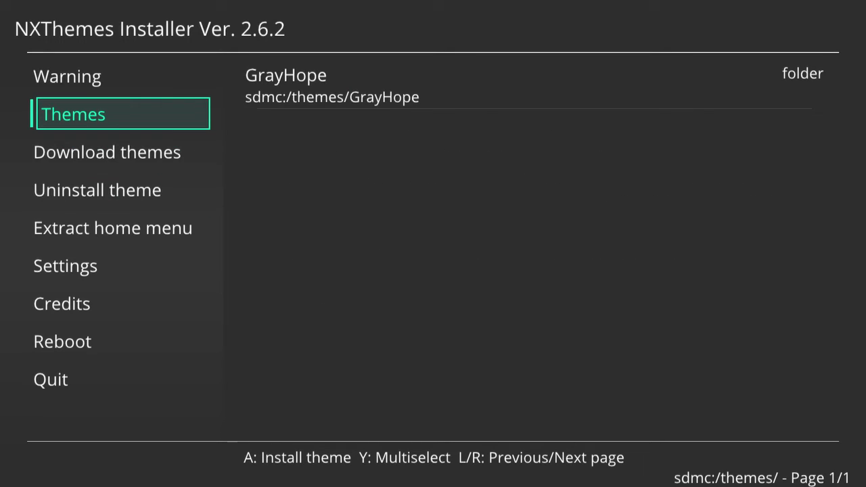
Open the GrayHope folder and install its All apps menu, Home menu, Lock screen, Settings applet and User page parts together using multiselect.
key(Right)
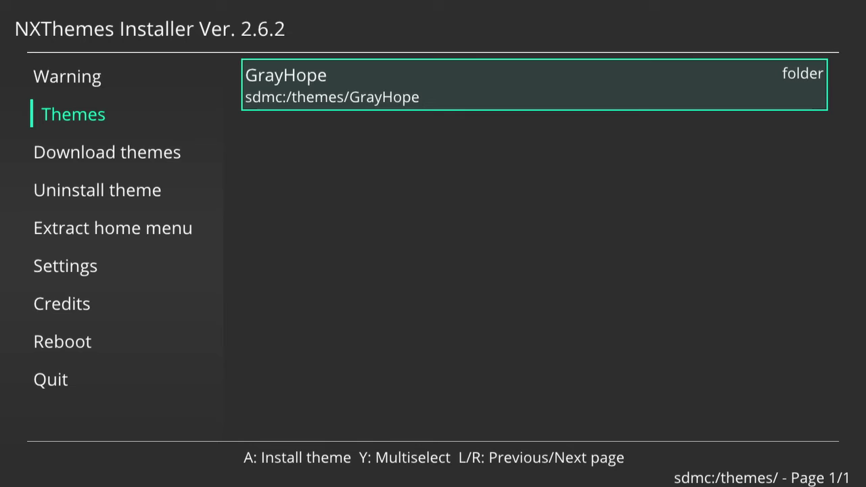
key(Return)
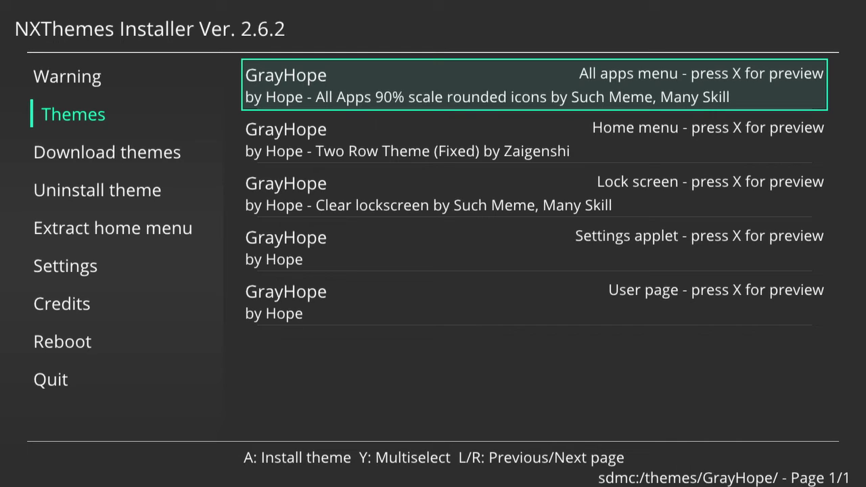
key(y)
key(Down)
key(Return)
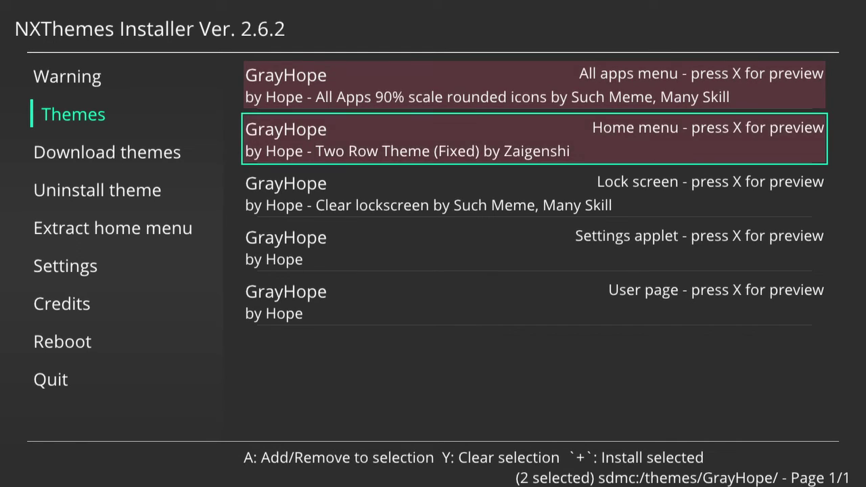
key(Down)
key(Return)
key(Down)
key(Return)
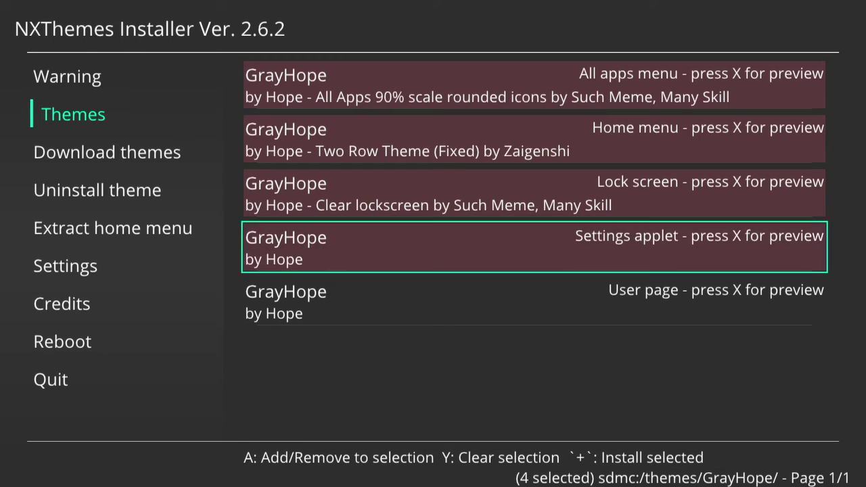
key(Down)
key(Return)
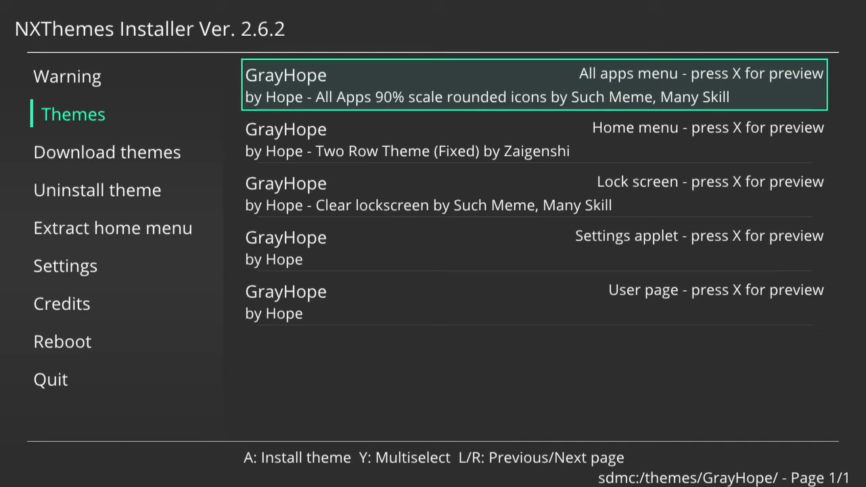
Leave the GrayHope folder, go to the installer's Reboot page, and reboot the console to apply the installed theme.
key(b)
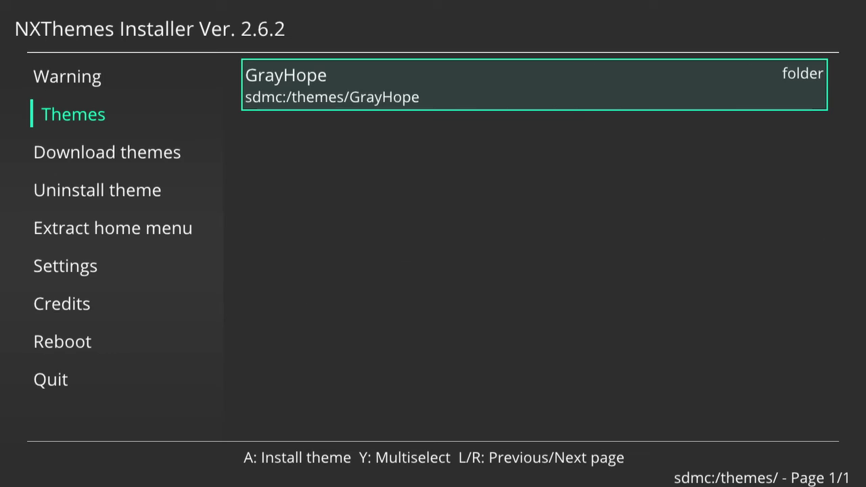
key(Left)
key(Down)
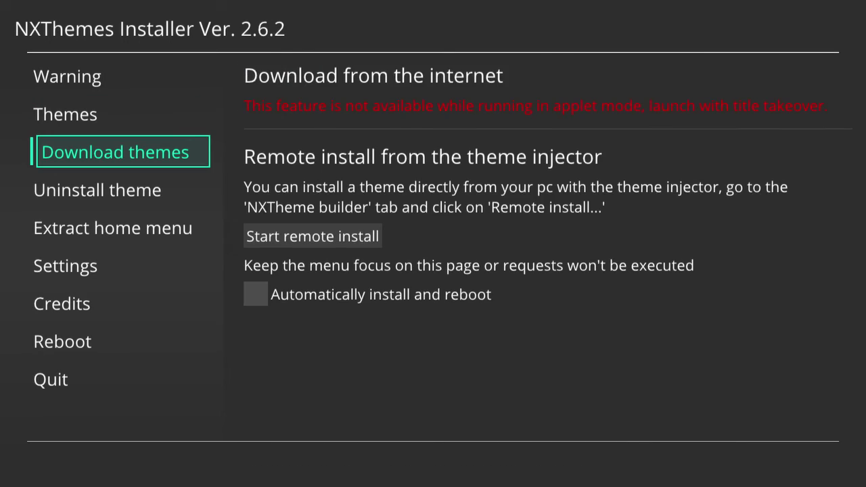
key(Down)
key(Down)
key(Down)
key(Down)
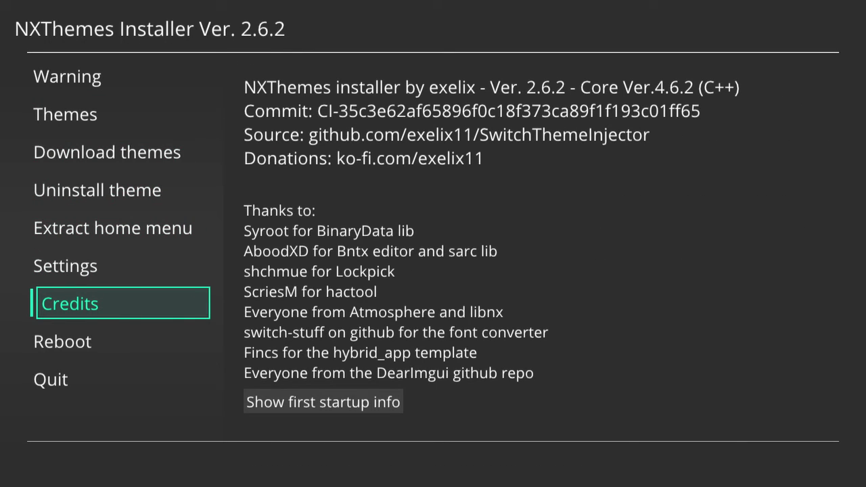
key(Down)
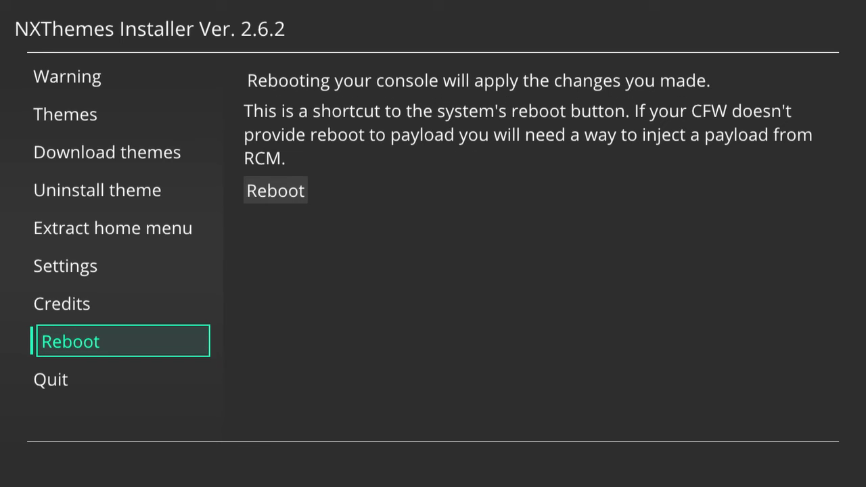
key(Right)
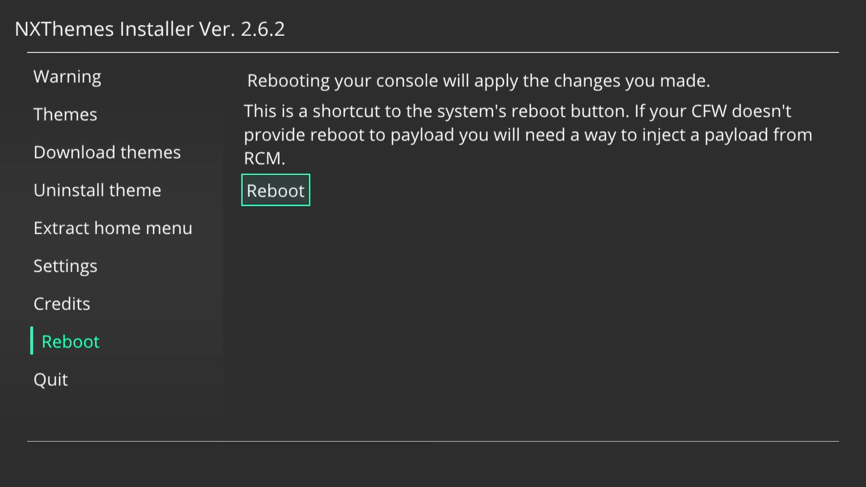
key(Left)
Show the console's Home menu and look over the applied theme's two-row game layout.
key(Home)
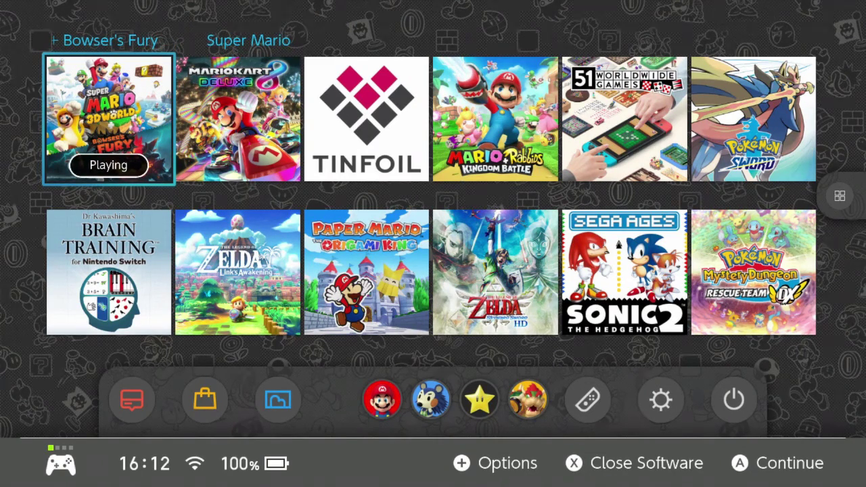
key(Right)
key(Down)
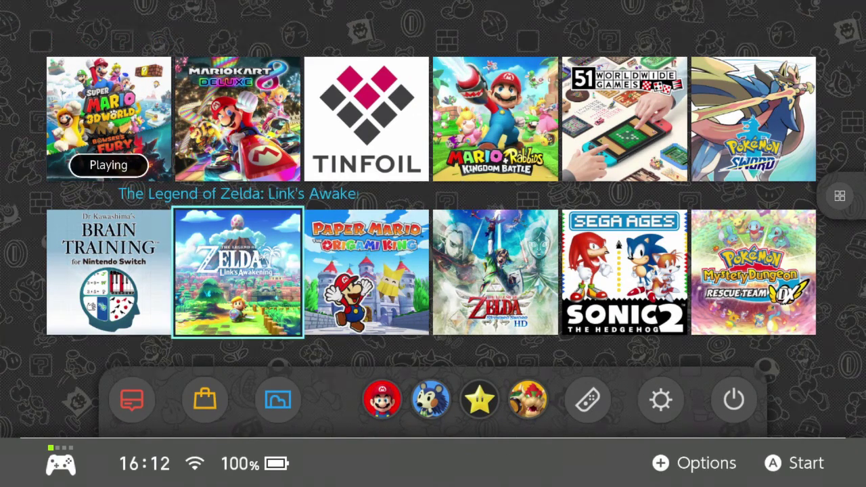
key(Down)
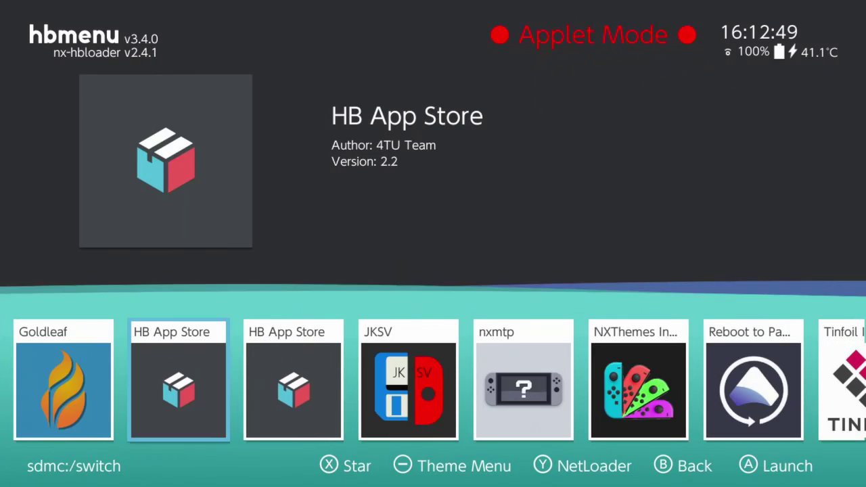
Launch NXThemes Installer from hbmenu and bring up the Uninstall option for the currently installed themes.
key(Right)
key(Right)
key(Right)
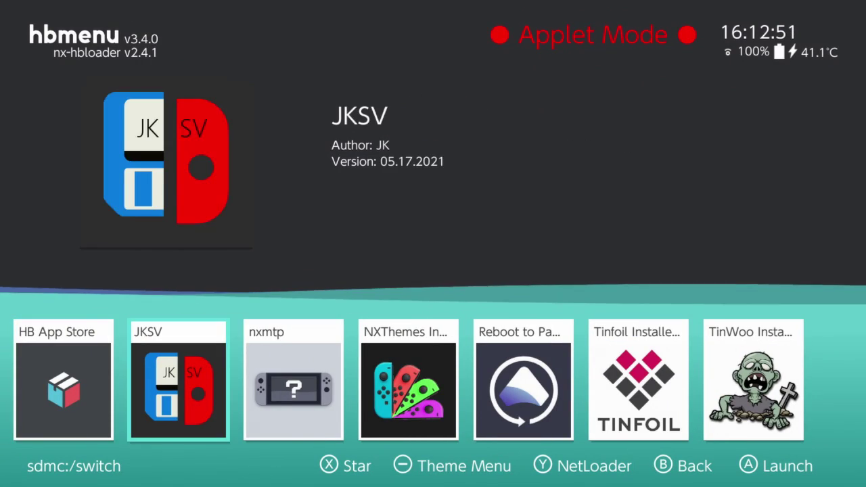
key(a)
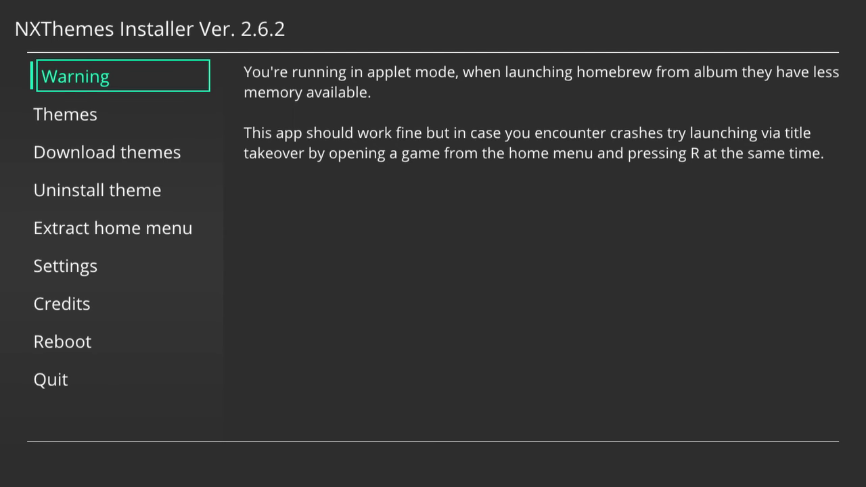
key(Down)
key(Down)
key(Down)
key(Right)
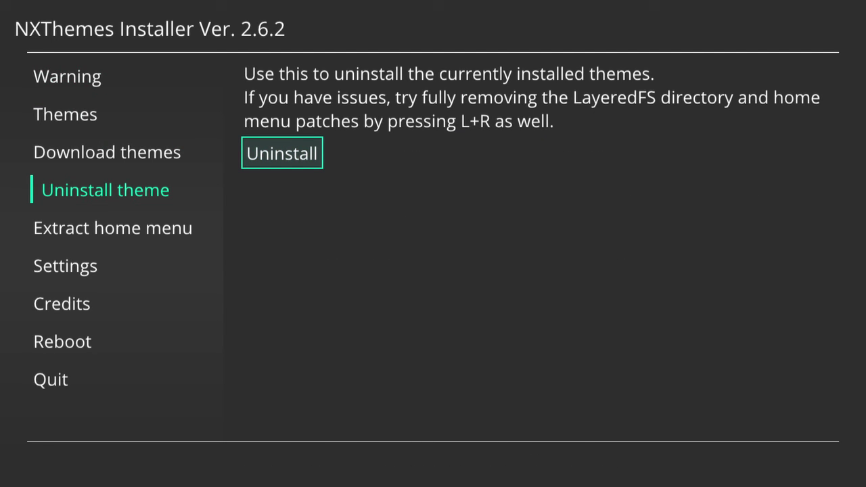